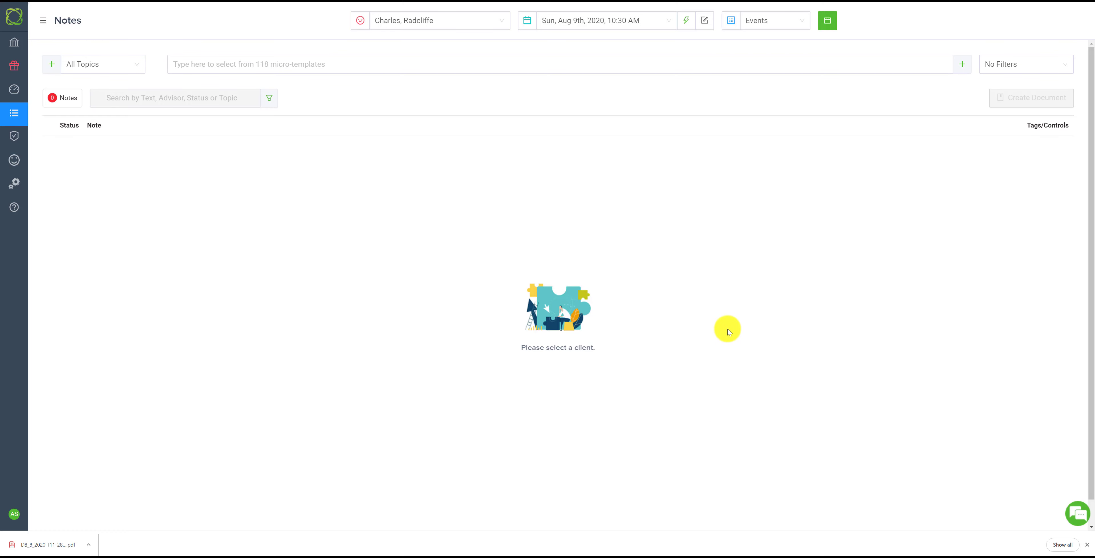
Add a single-use micro-template reading "This is BOLD Text" with all of its text in bold
left_click(962, 65)
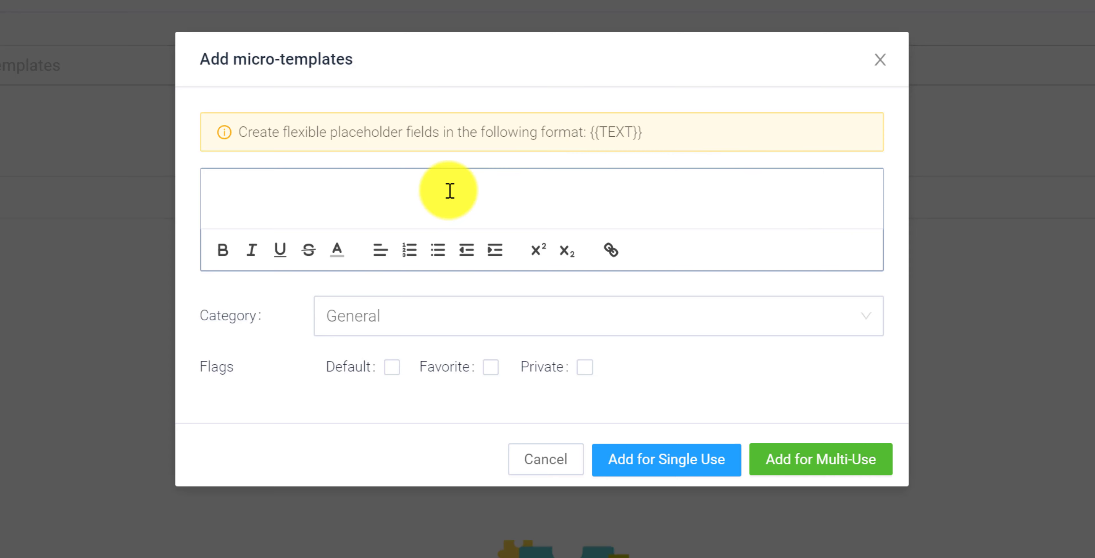
type("This is BOLD")
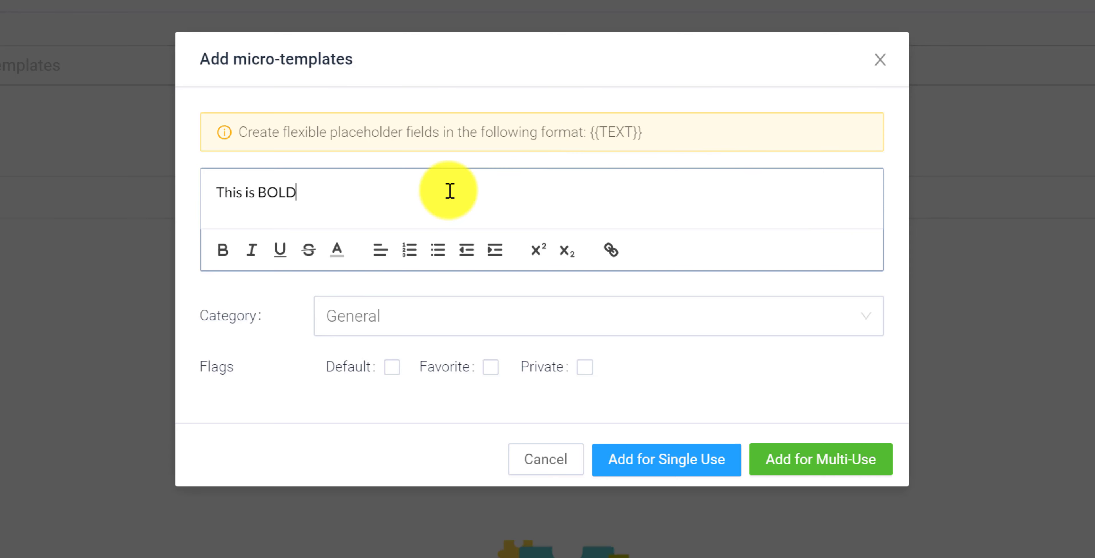
type(" Text")
key("ctrl+a")
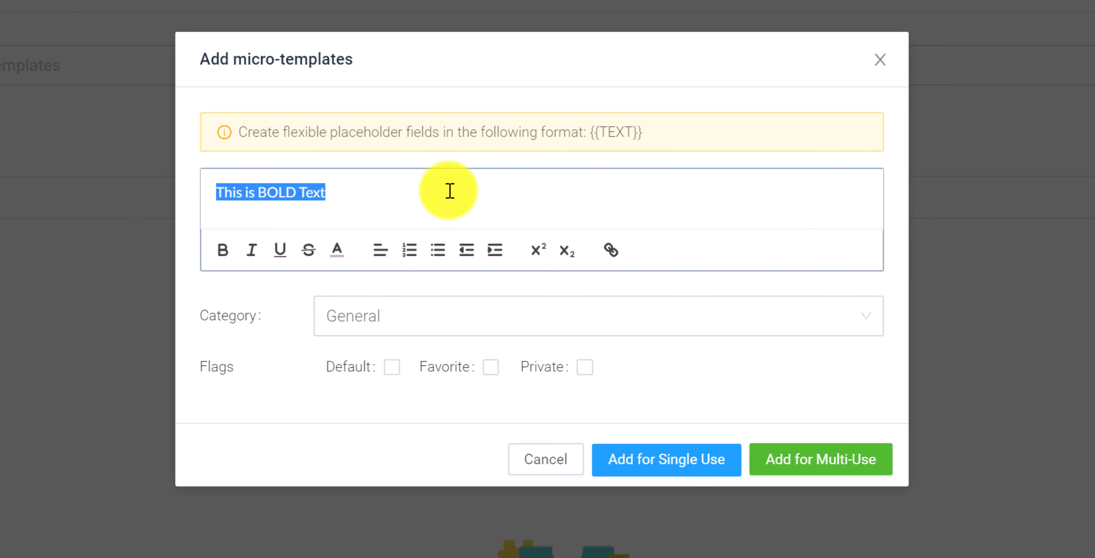
left_click(223, 250)
left_click(365, 185)
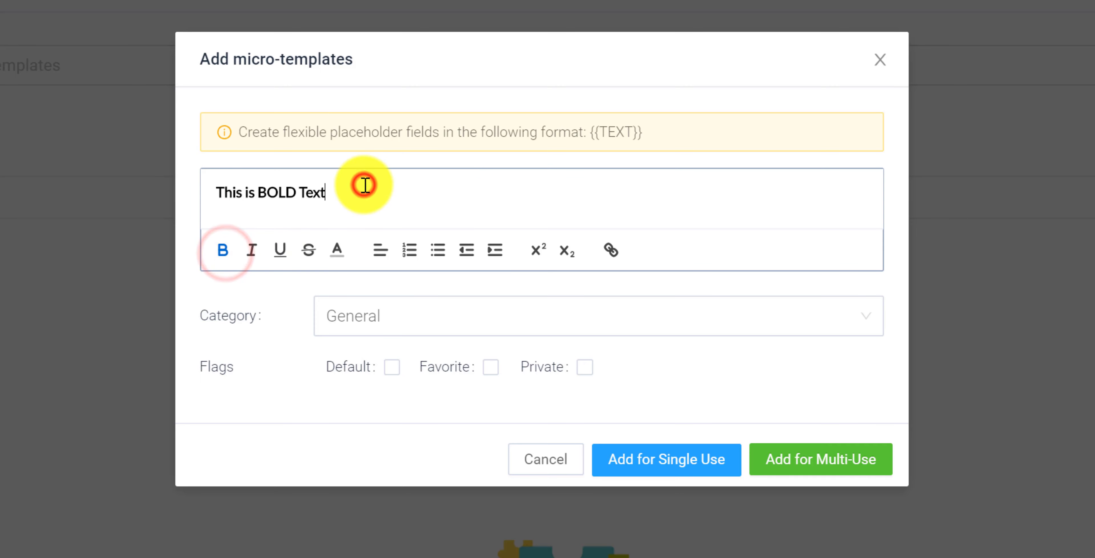
left_click(663, 467)
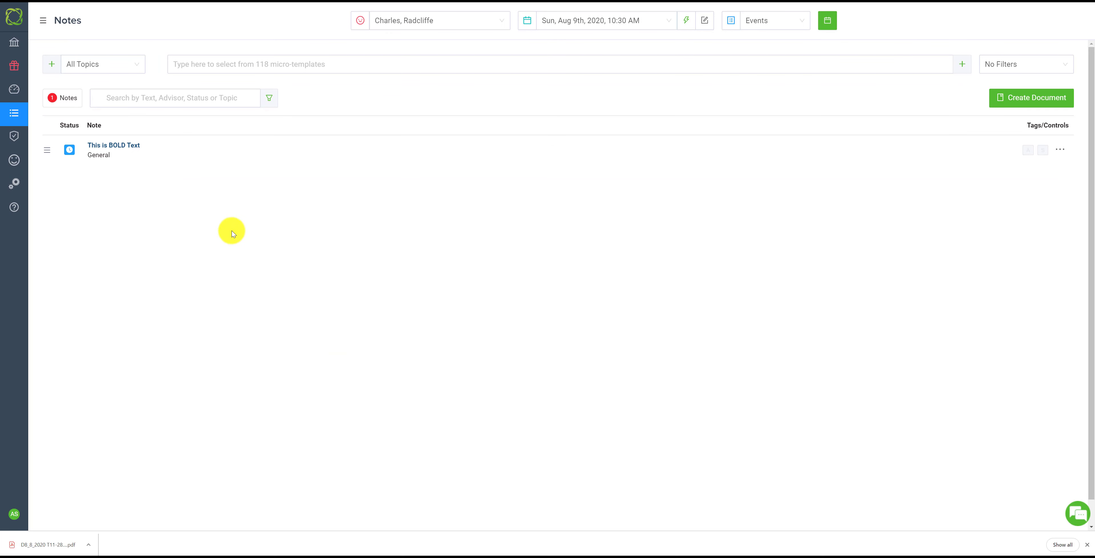
Write "This is italics and underline." in a new micro-template, italicizing "italics" and underlining "underline"
left_click(962, 64)
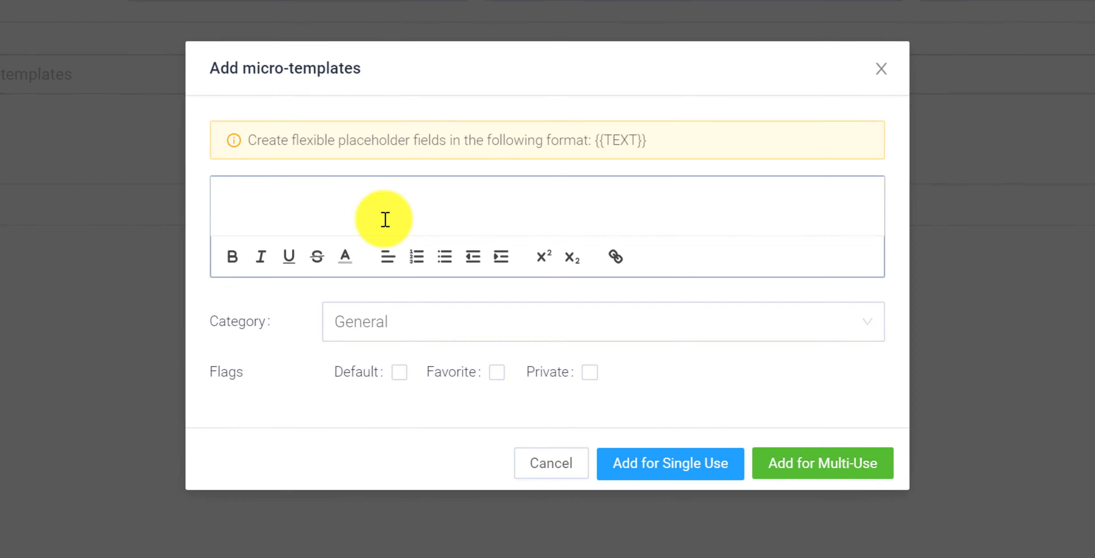
type("This is italics")
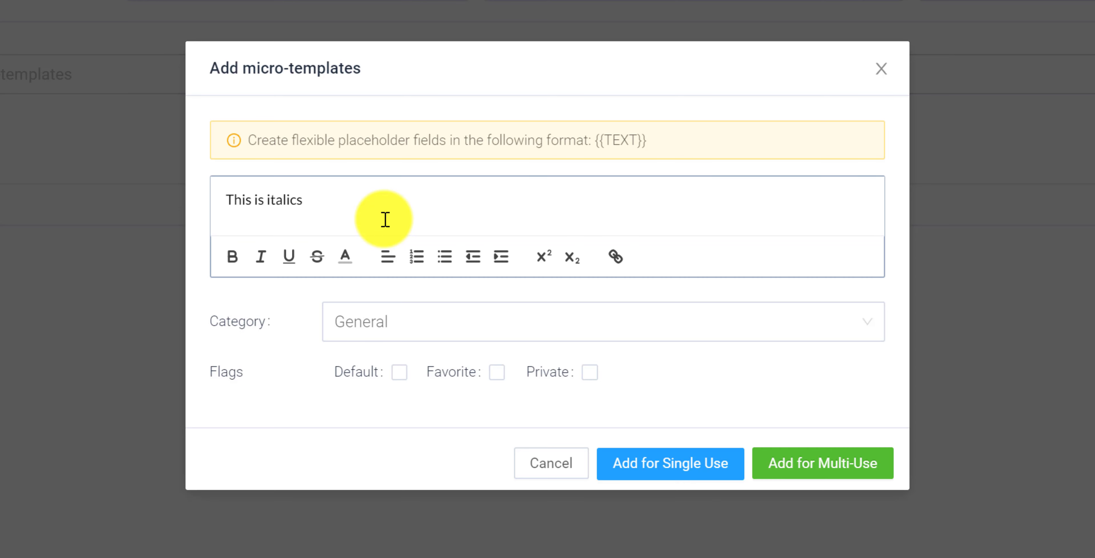
type(" and underline.")
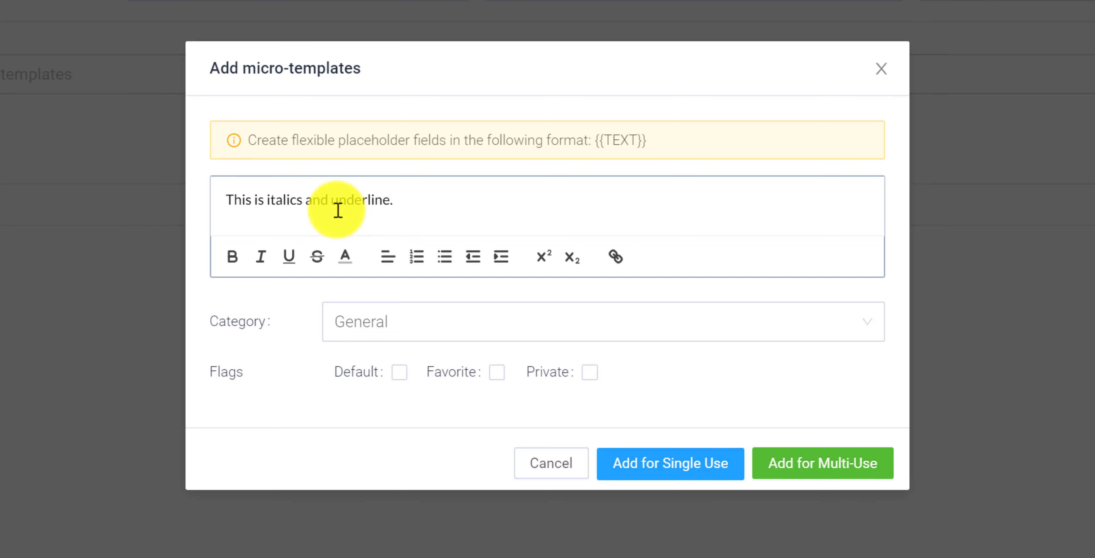
double_click(276, 199)
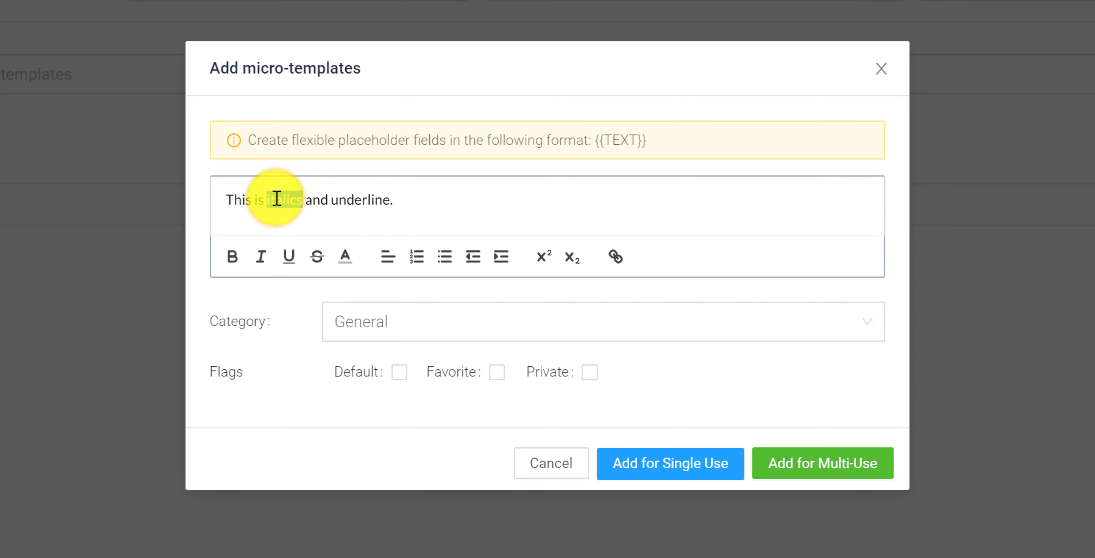
left_click(259, 256)
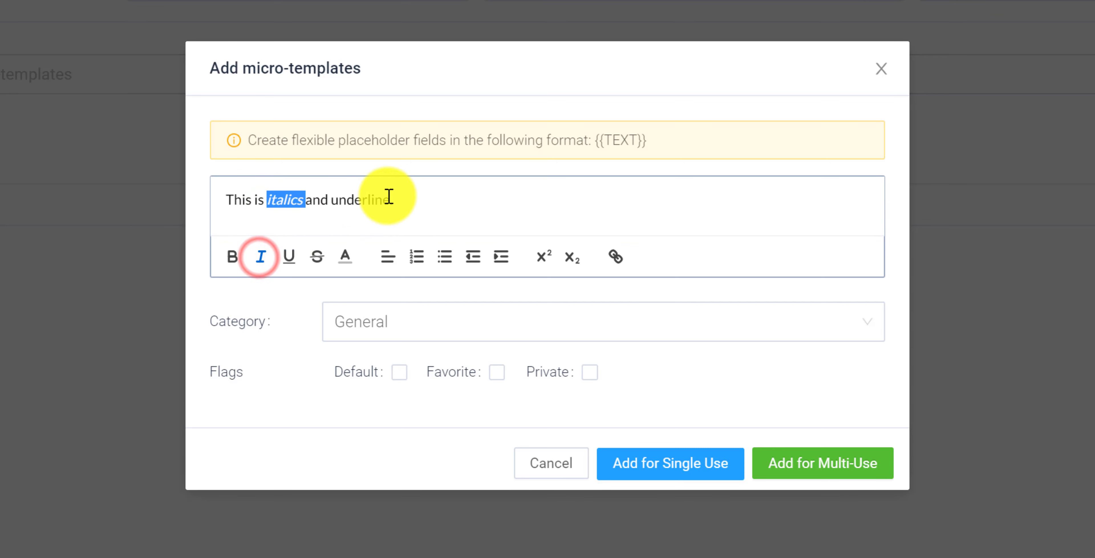
left_click_drag(390, 198, 333, 203)
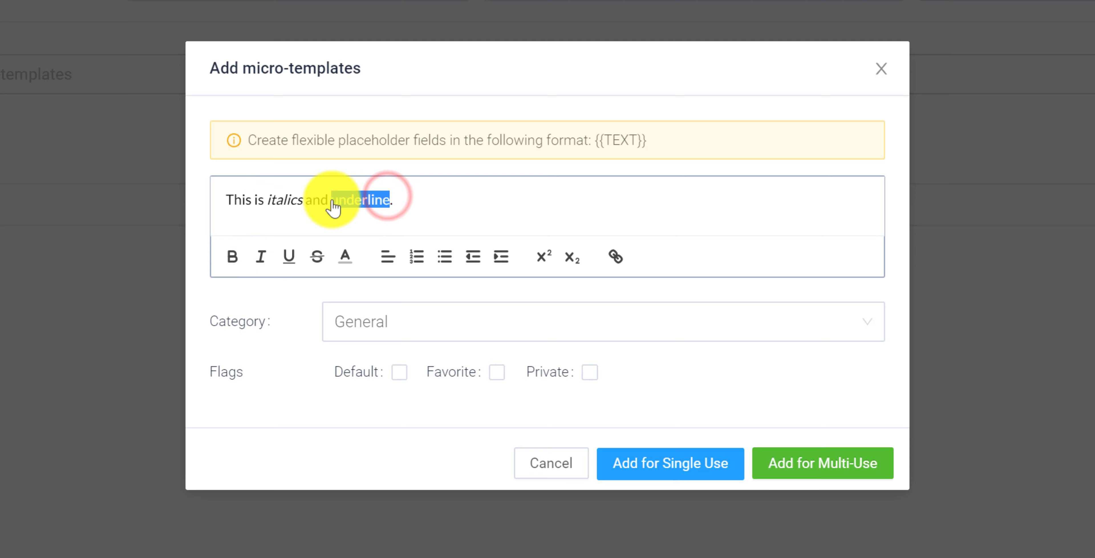
left_click(288, 257)
left_click(464, 193)
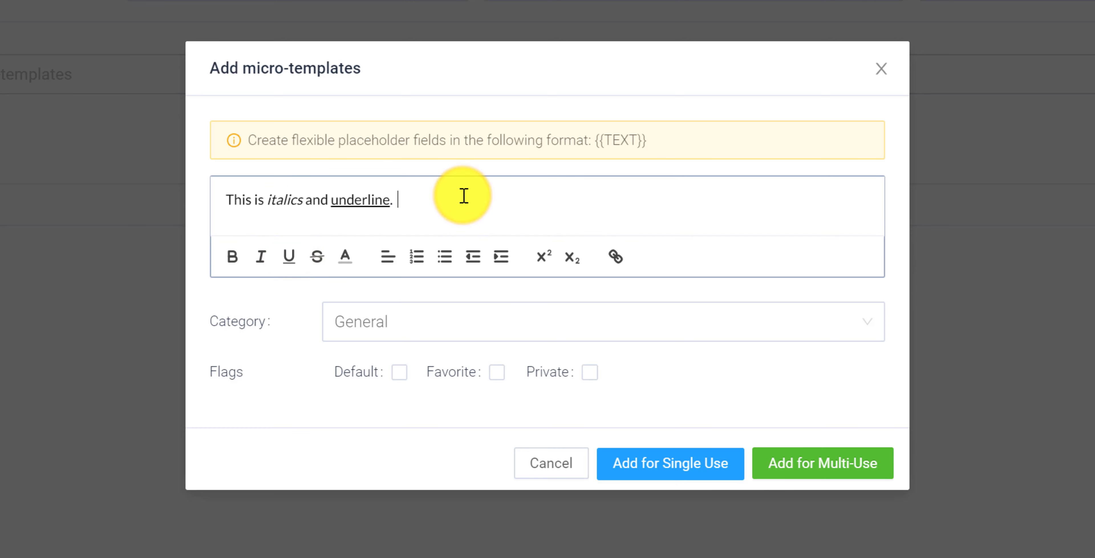
Append the sentence "Let's schedule - please use the calendar link." to the micro-template text
type("Let")
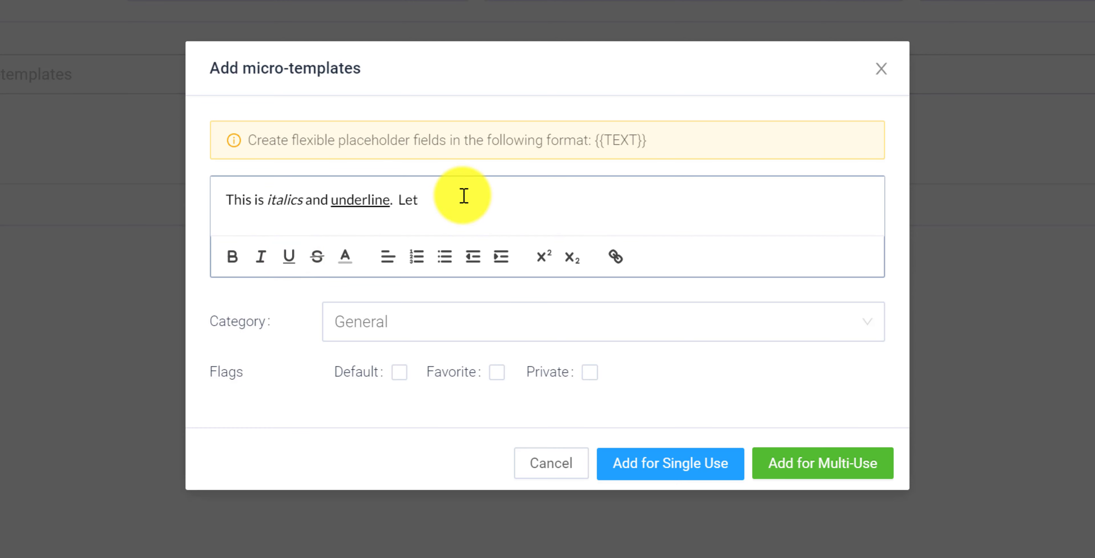
type("'s schedule - plea")
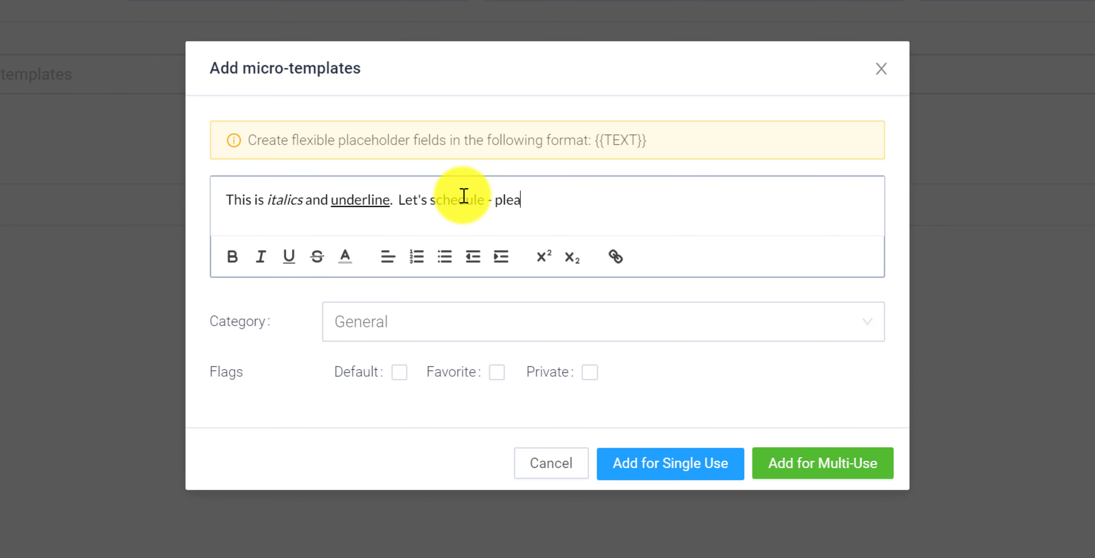
type("se use the calendar l")
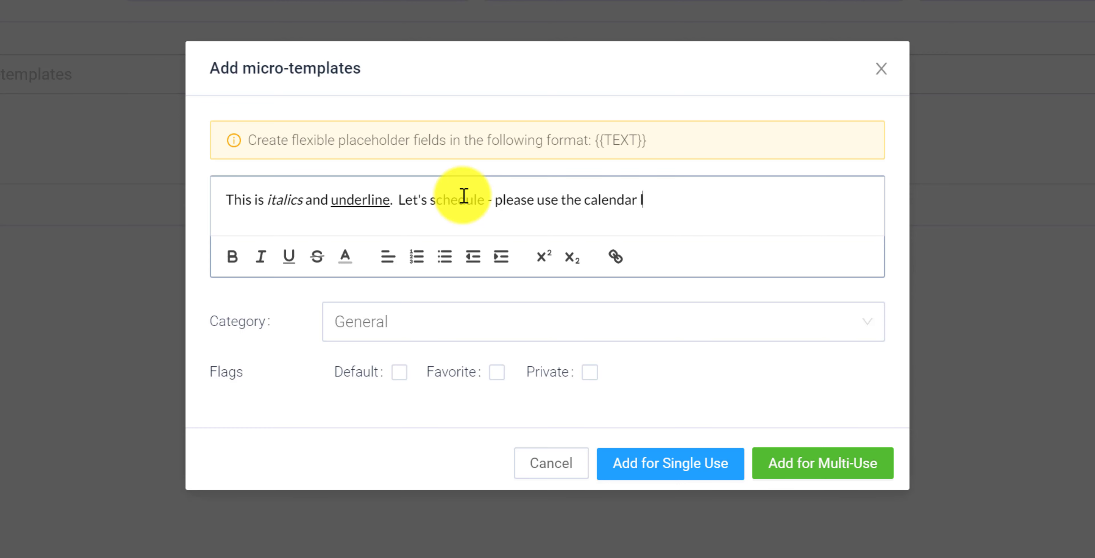
type("ink.")
Turn the words "calendar link." into a hyperlink to pulse360.com
left_click_drag(583, 199, 667, 196)
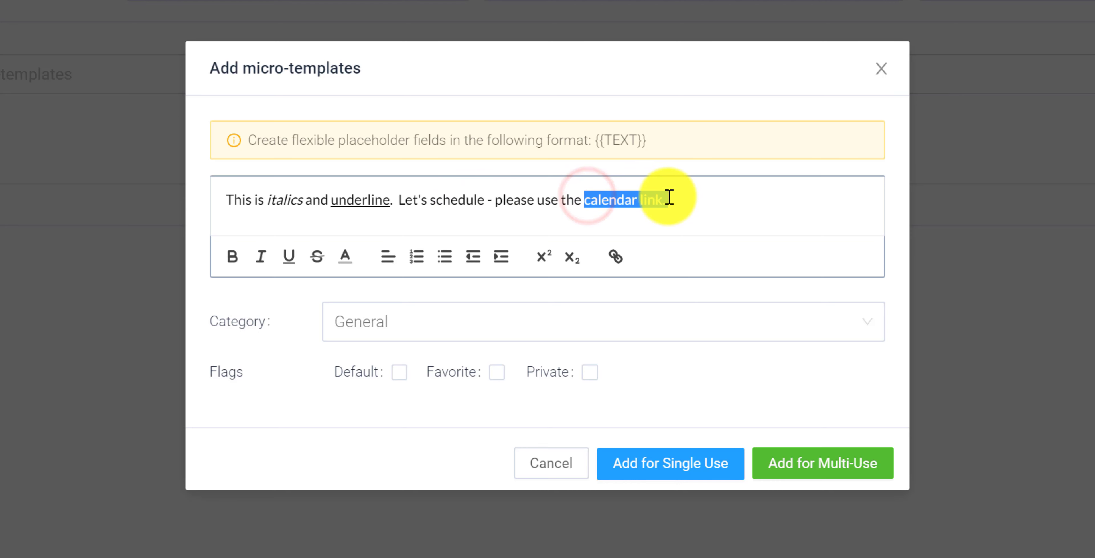
left_click(624, 255)
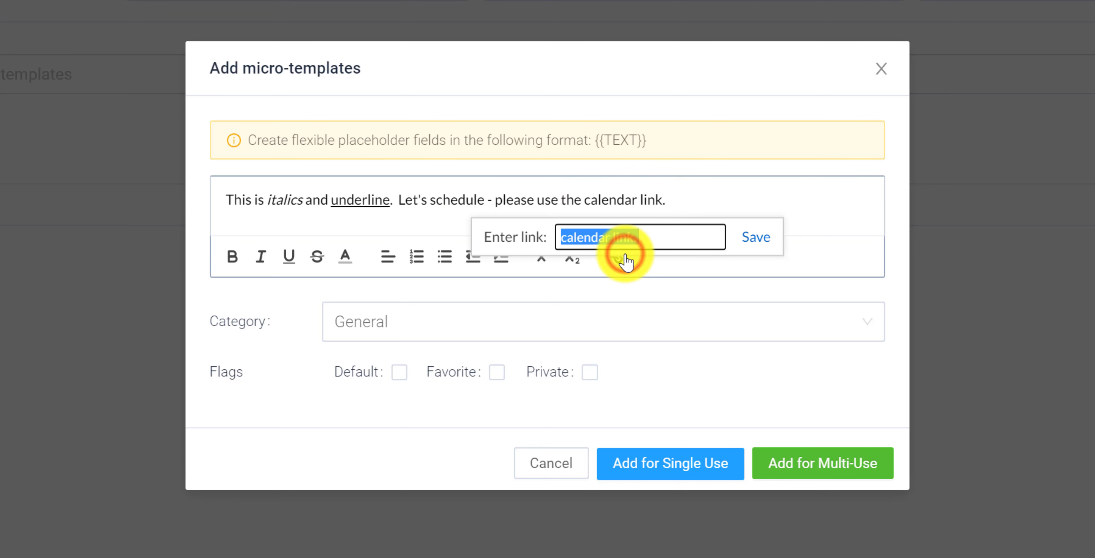
type("pulse")
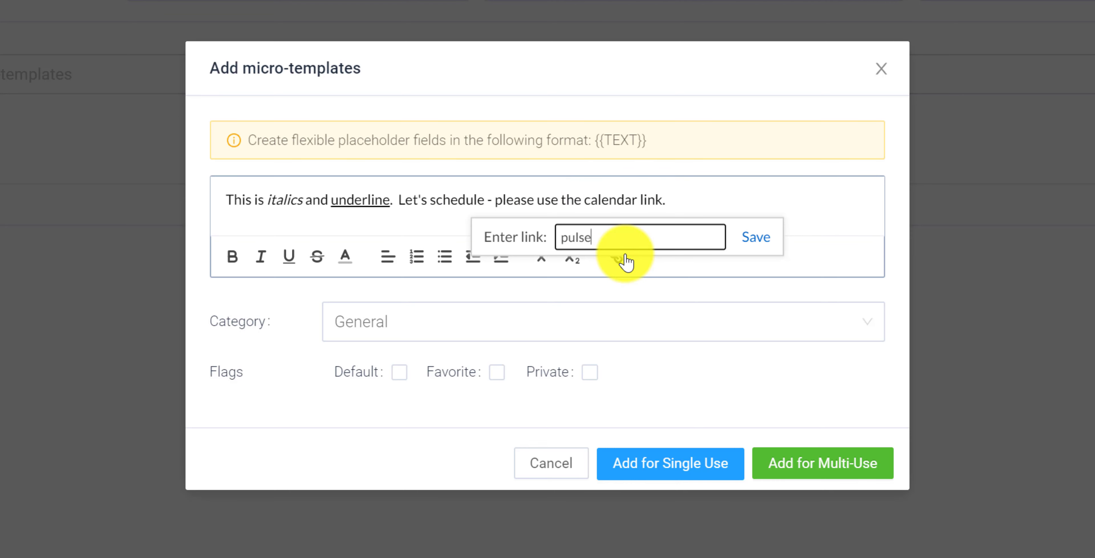
type("360.com")
left_click(760, 236)
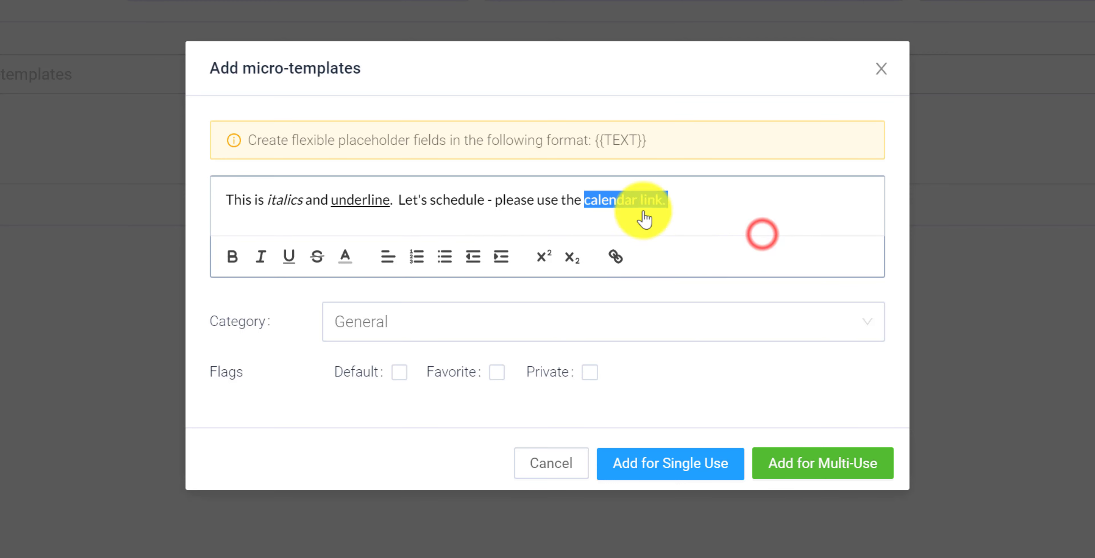
left_click(550, 200)
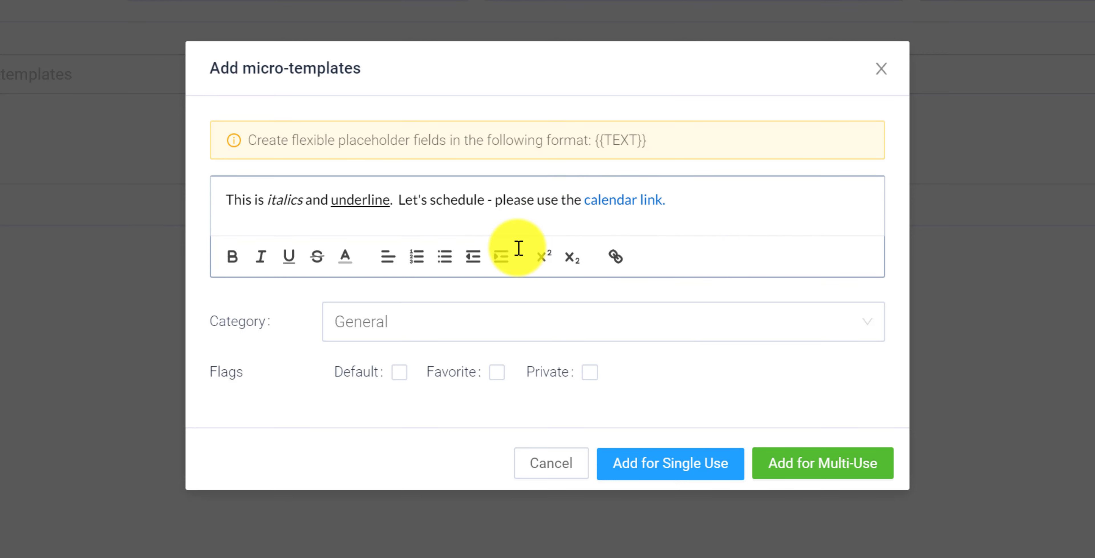
Set the micro-template's category to Business Planning and add it for multi-use
left_click(517, 322)
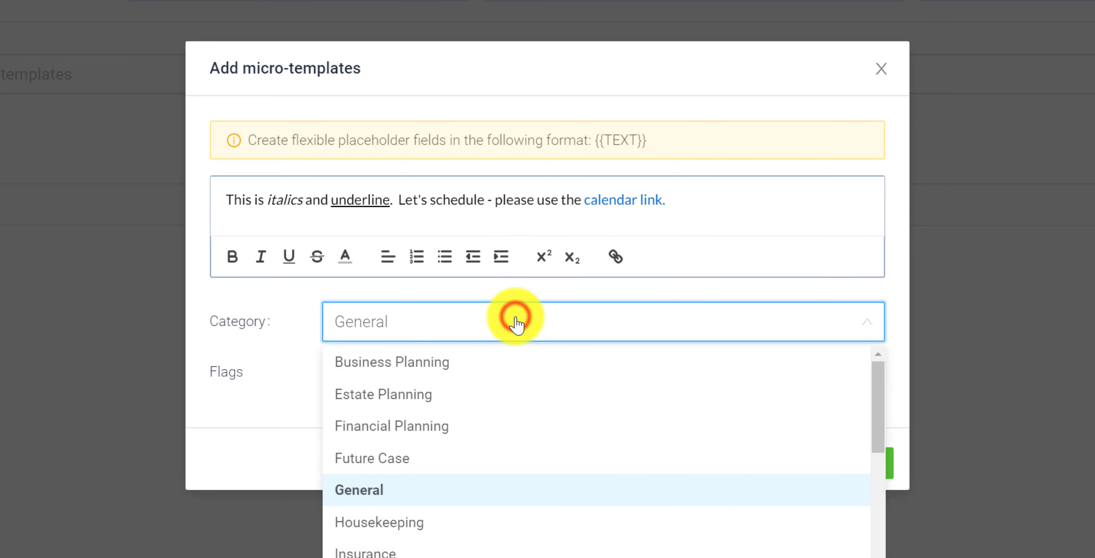
left_click(410, 363)
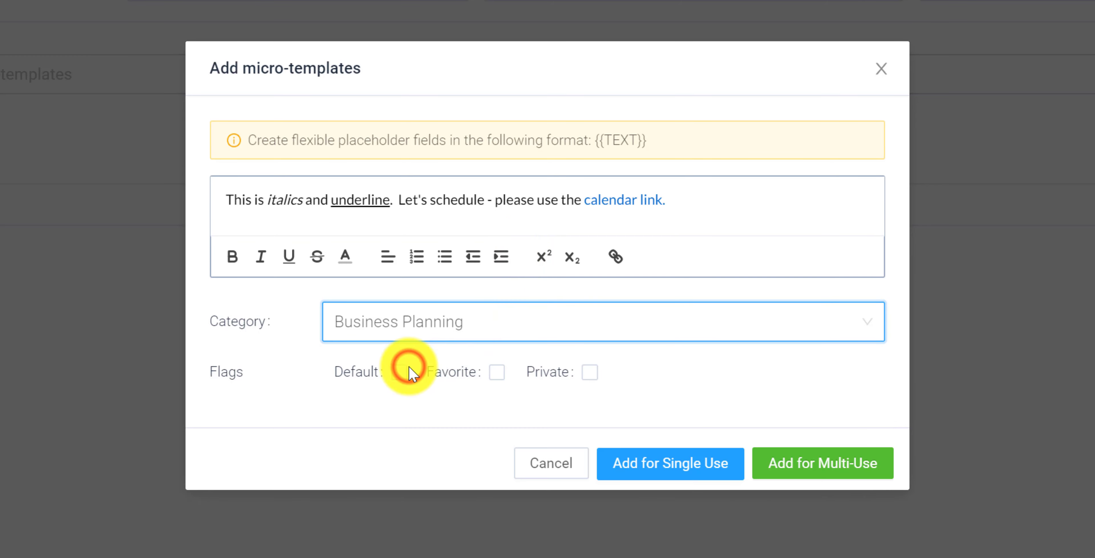
left_click(829, 469)
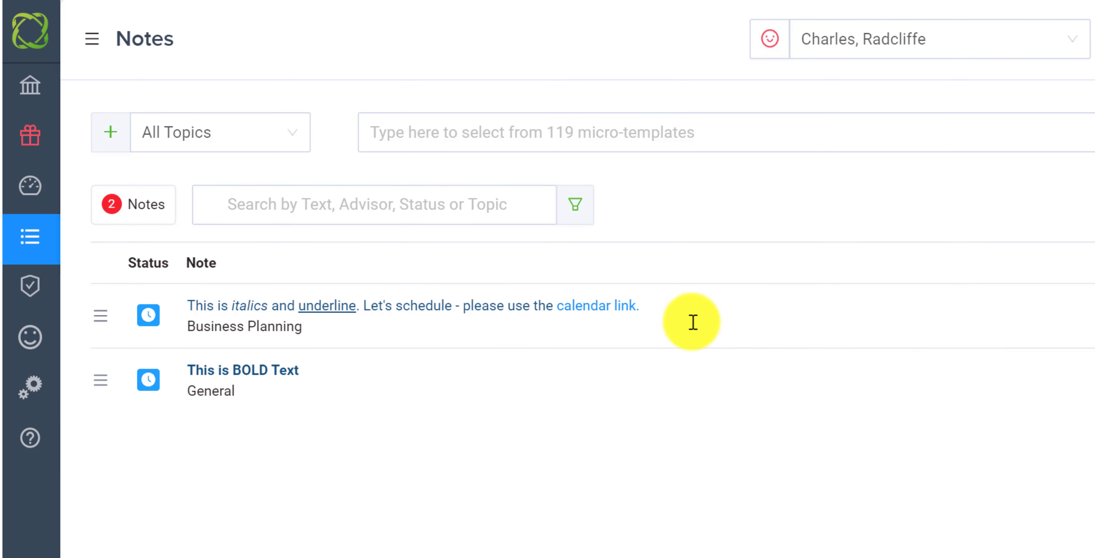
Open the Business Planning note for editing and re-save its calendar link with the pulse360.com address
left_click(657, 307)
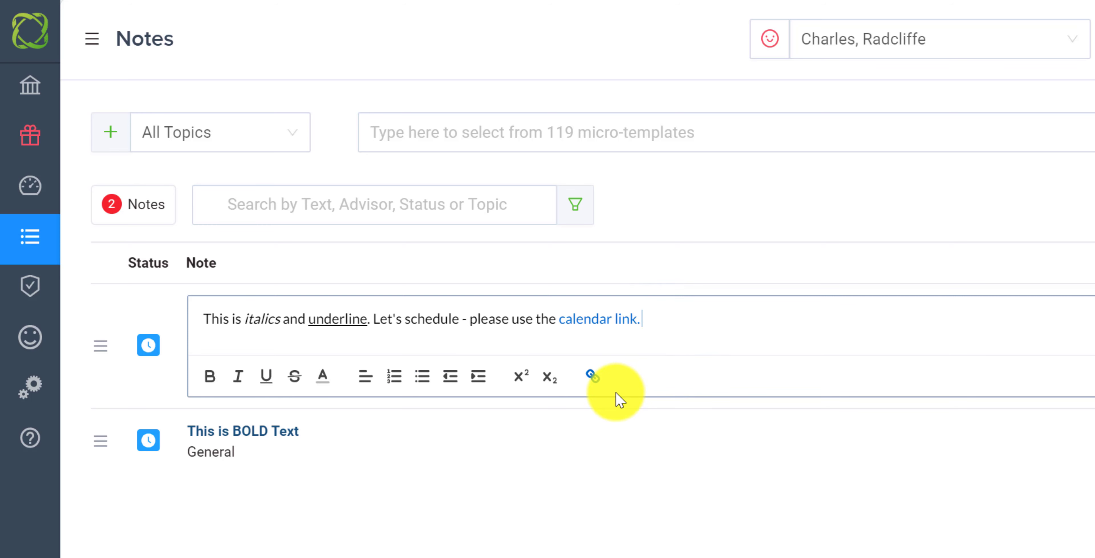
left_click(596, 323)
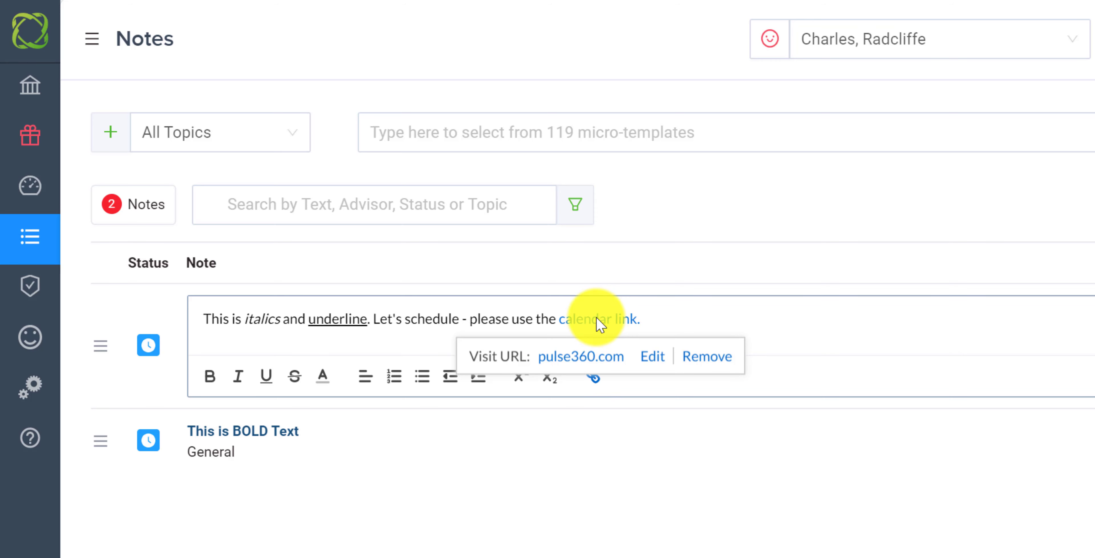
left_click(654, 357)
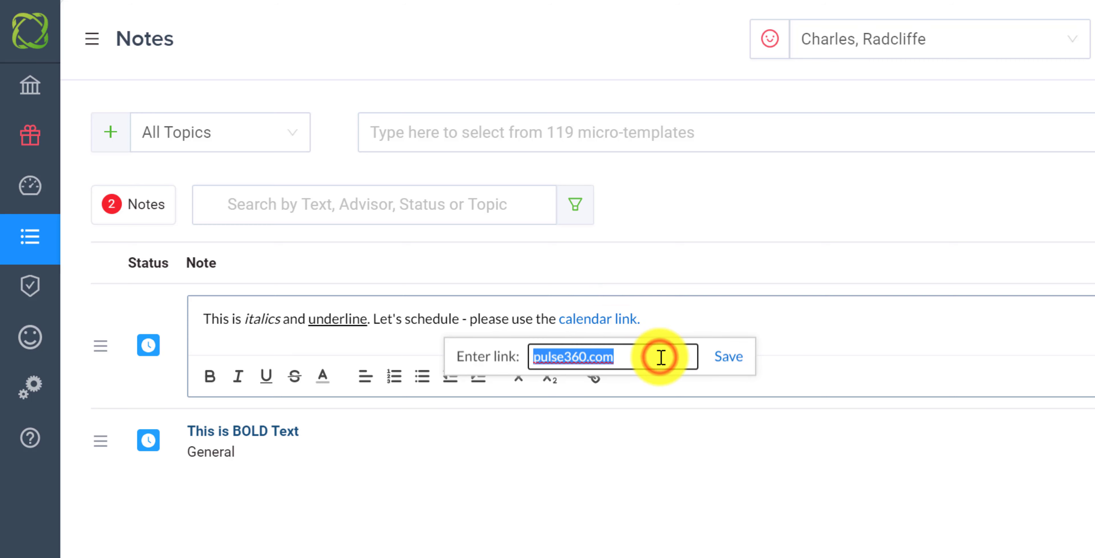
left_click(731, 357)
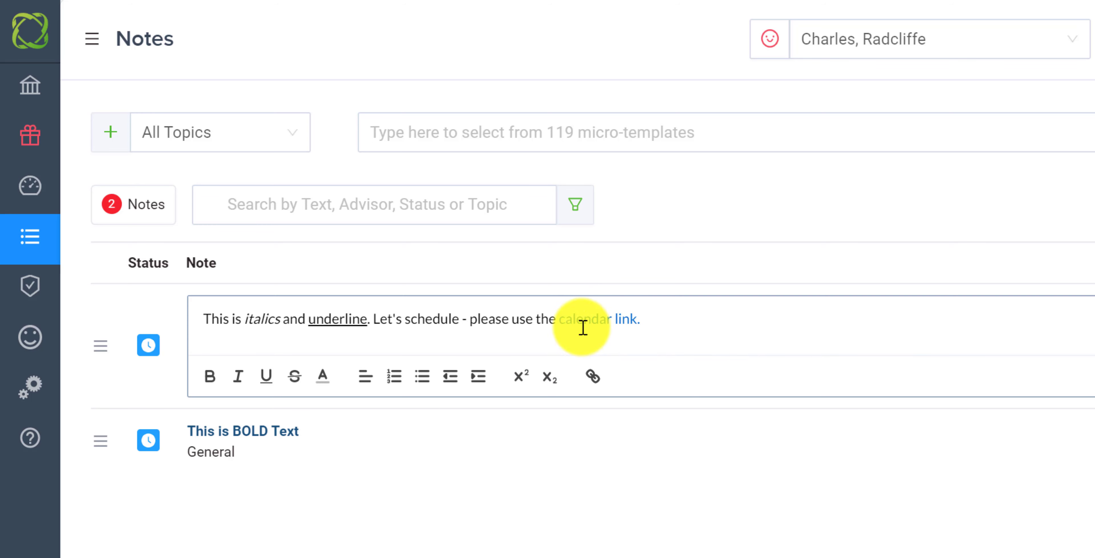
Color the text "schedule - please us" light blue in the Business Planning note and save the note
left_click_drag(525, 319, 402, 312)
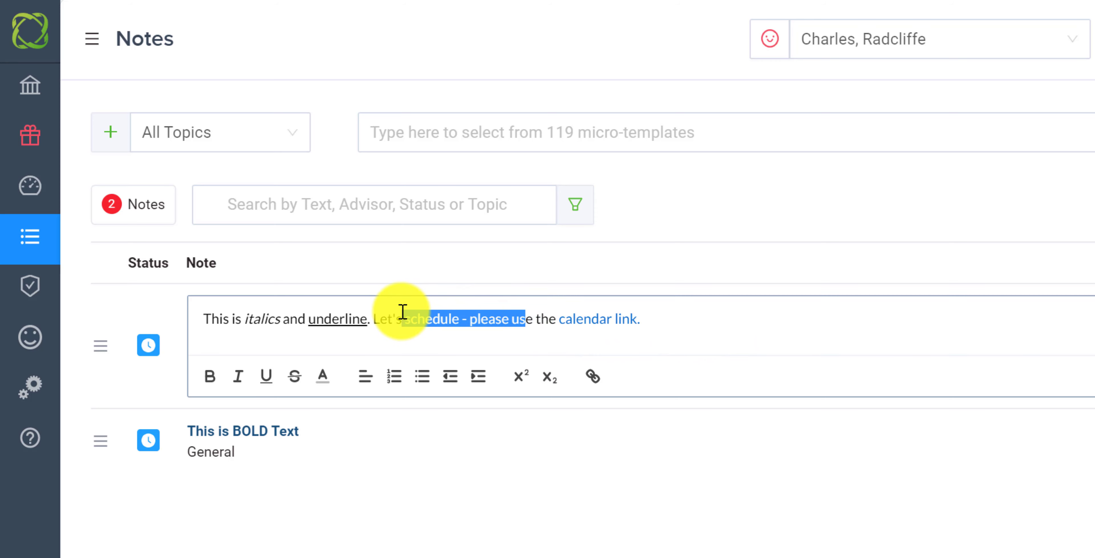
left_click(323, 375)
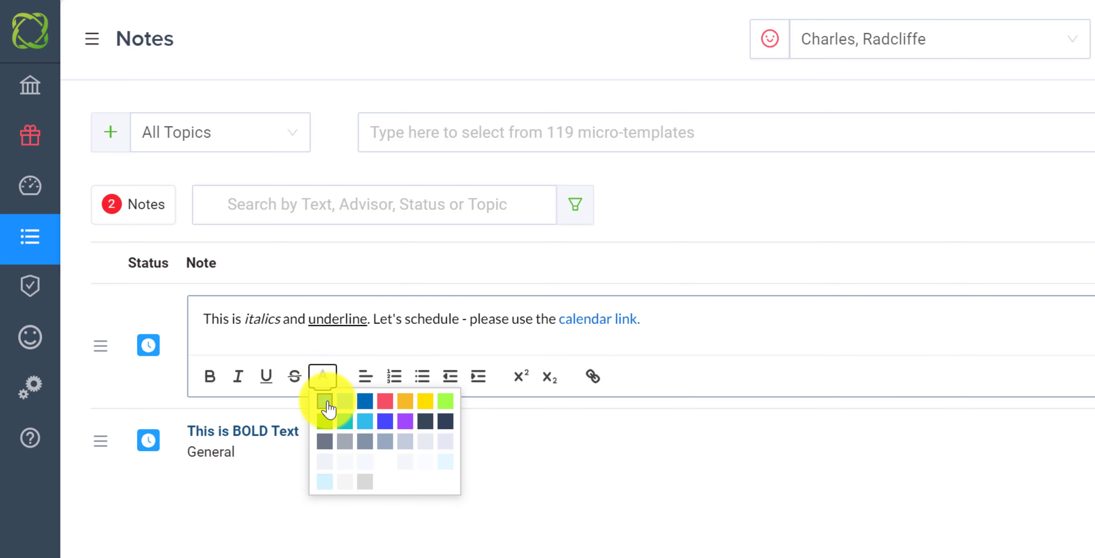
left_click(326, 400)
left_click(654, 318)
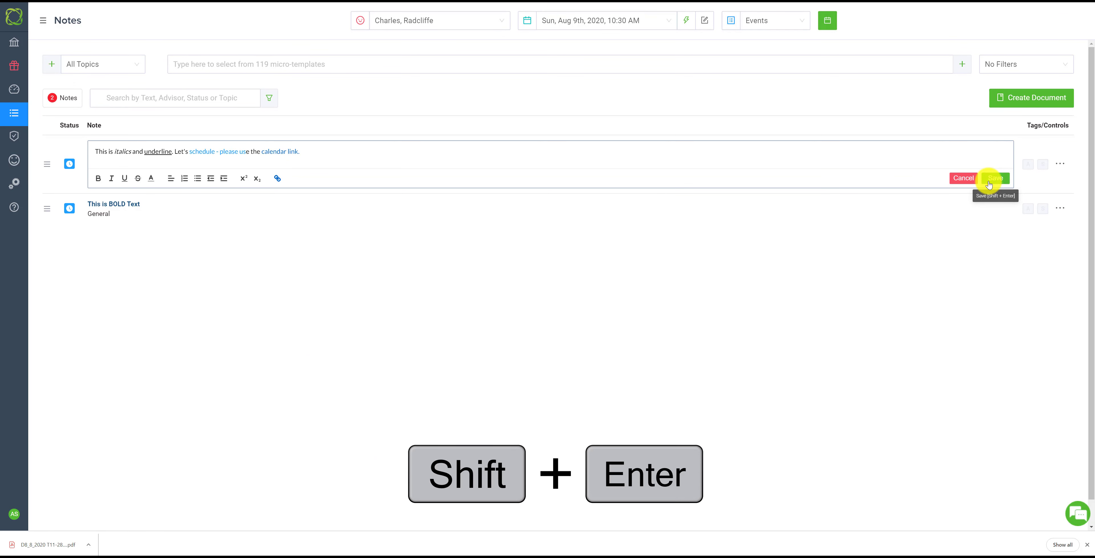
left_click(341, 153)
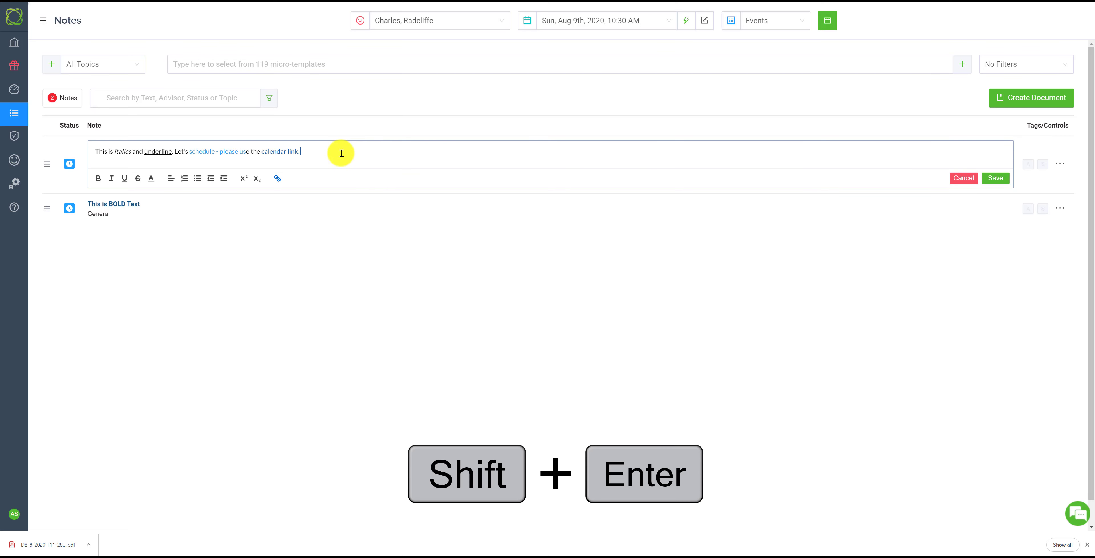
key("shift+Return")
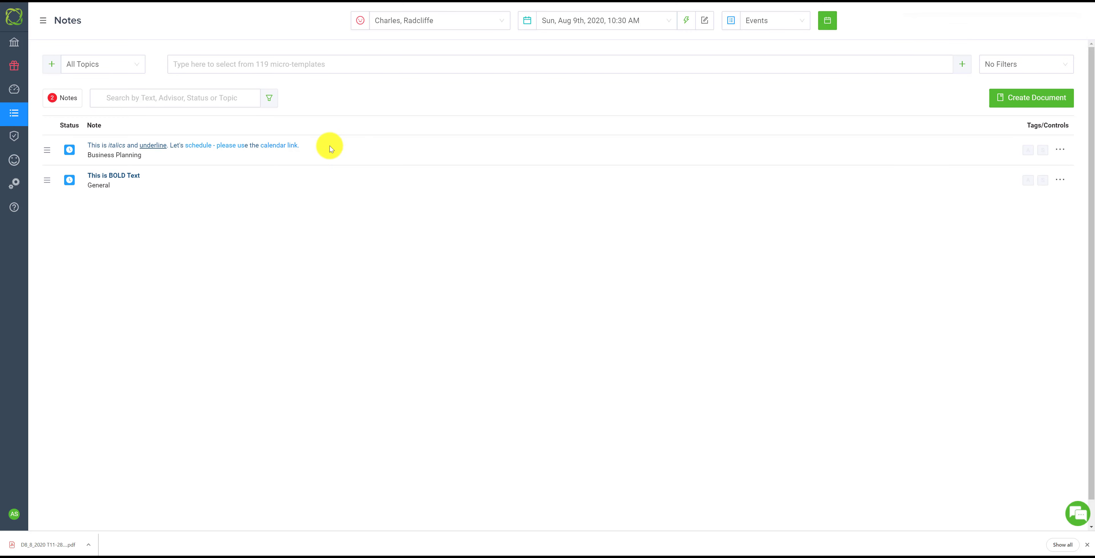
Search the micro-templates for "itali" and add the "This is italics and underline" template as another note
left_click(201, 64)
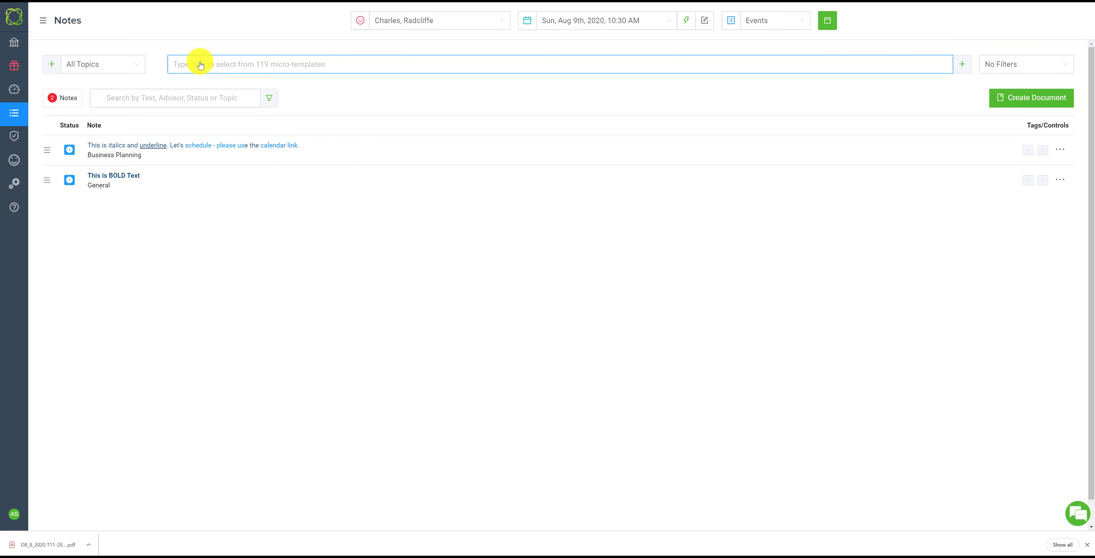
left_click(200, 64)
type("itali")
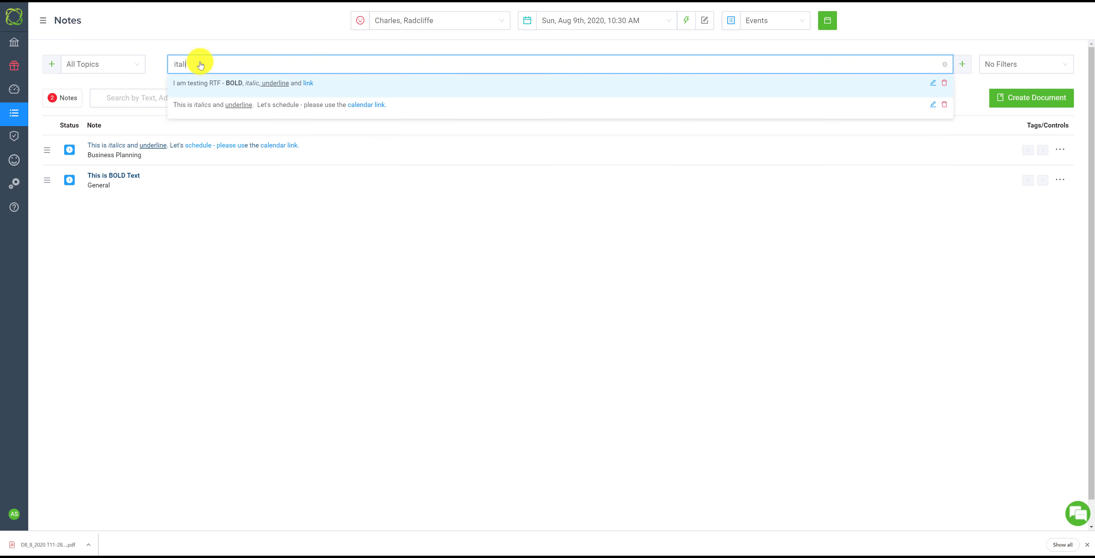
left_click(389, 106)
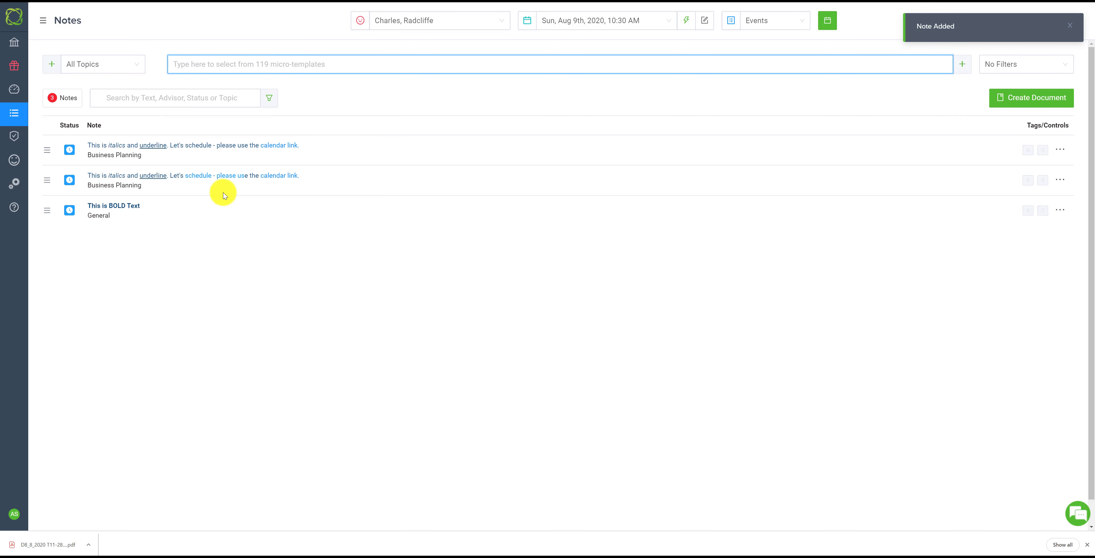
Delete the duplicate Business Planning note without the light blue "schedule - please us" text
left_click(1060, 149)
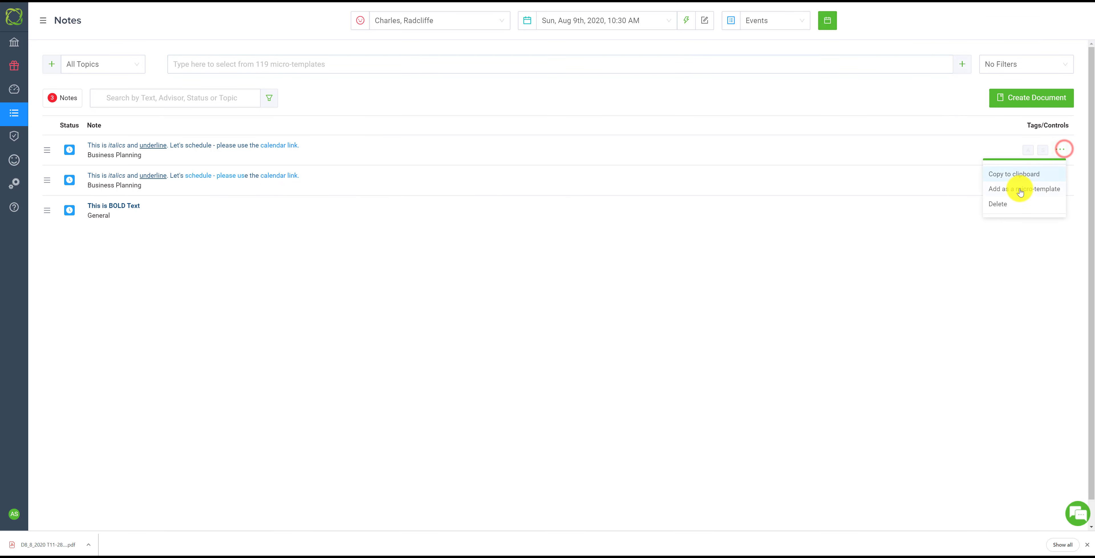
left_click(998, 204)
left_click(623, 98)
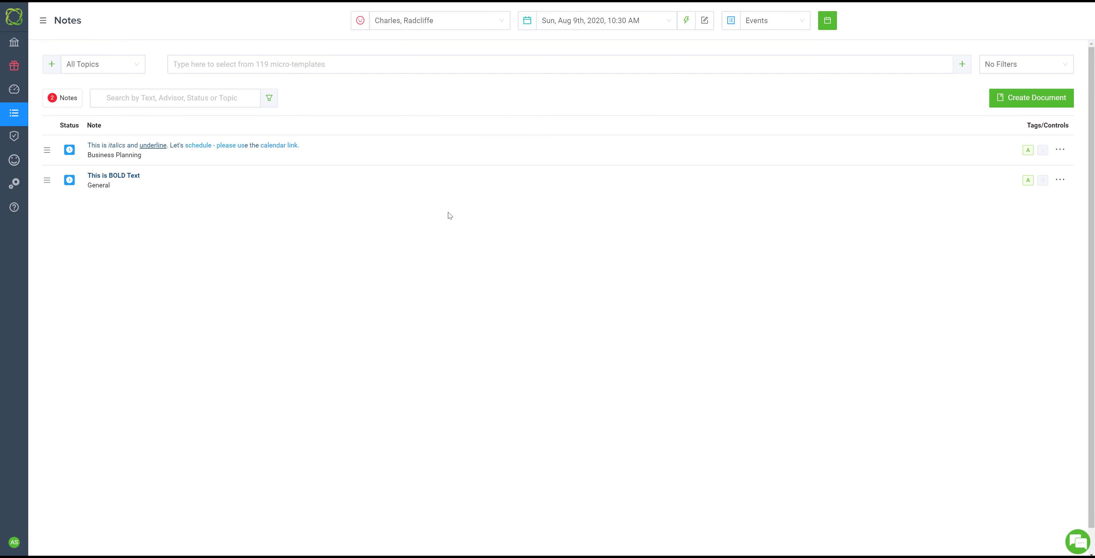
Bold "employee census." in the retirement plan micro-template, save it, and add the template as a note
left_click(542, 69)
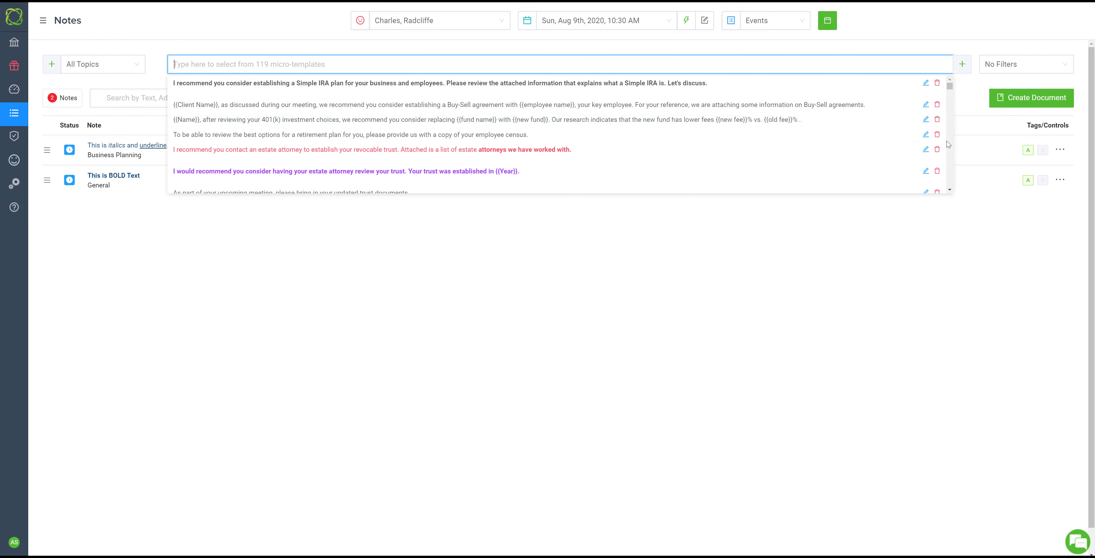
left_click(924, 135)
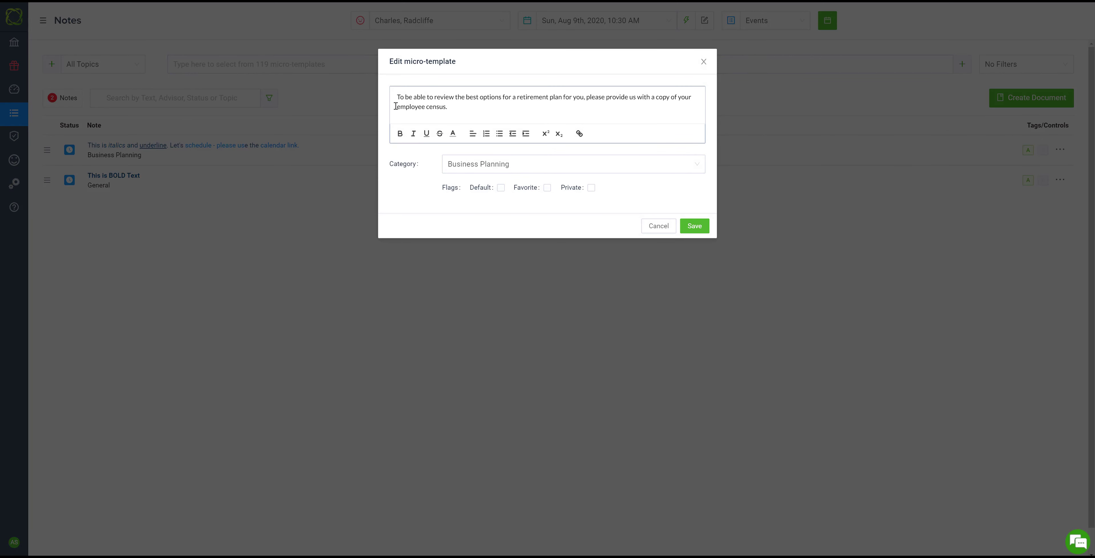
left_click_drag(397, 107, 458, 106)
left_click(399, 134)
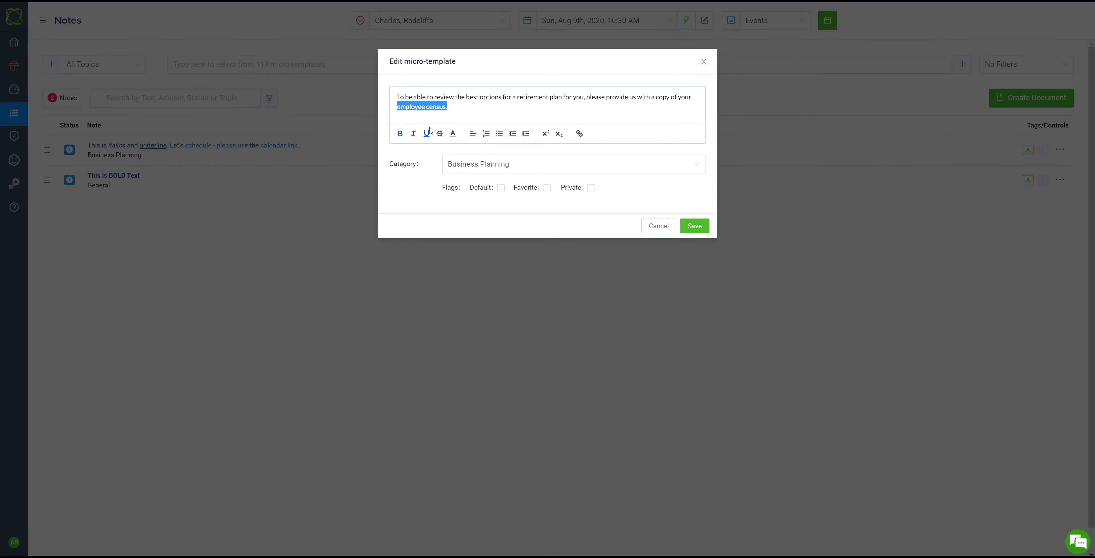
left_click(462, 108)
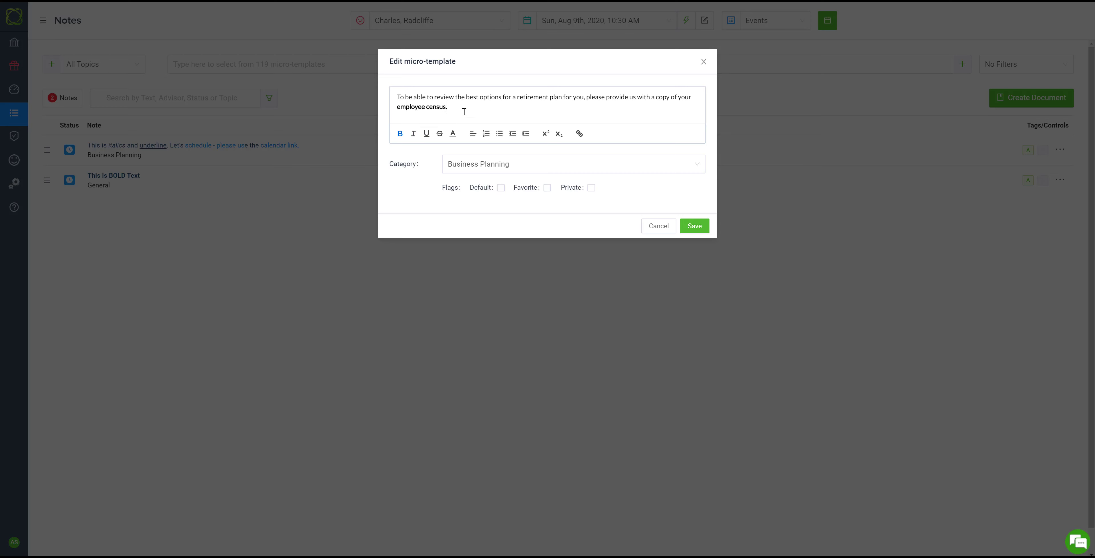
left_click(695, 226)
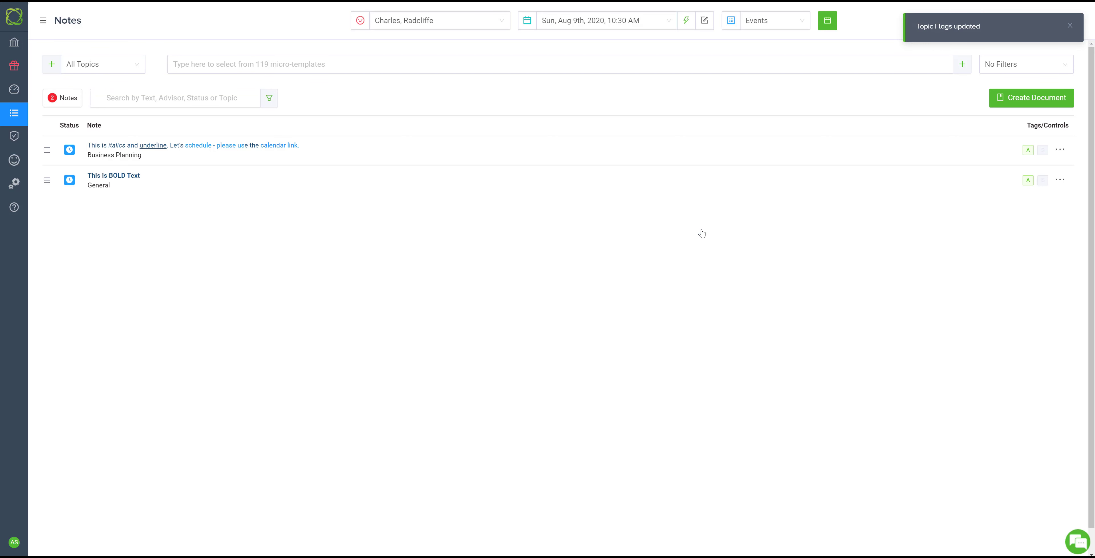
left_click(362, 68)
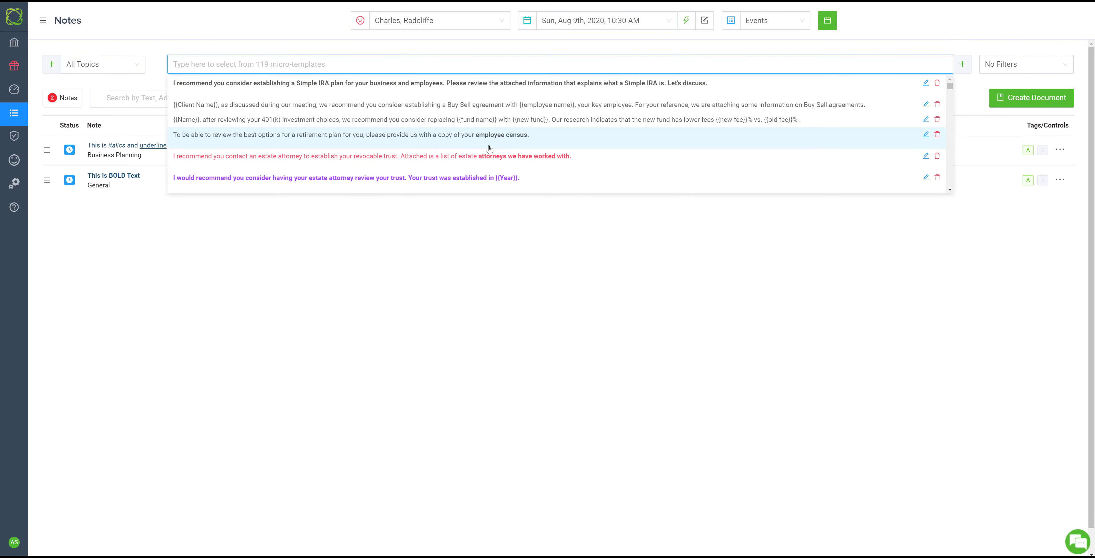
left_click(489, 146)
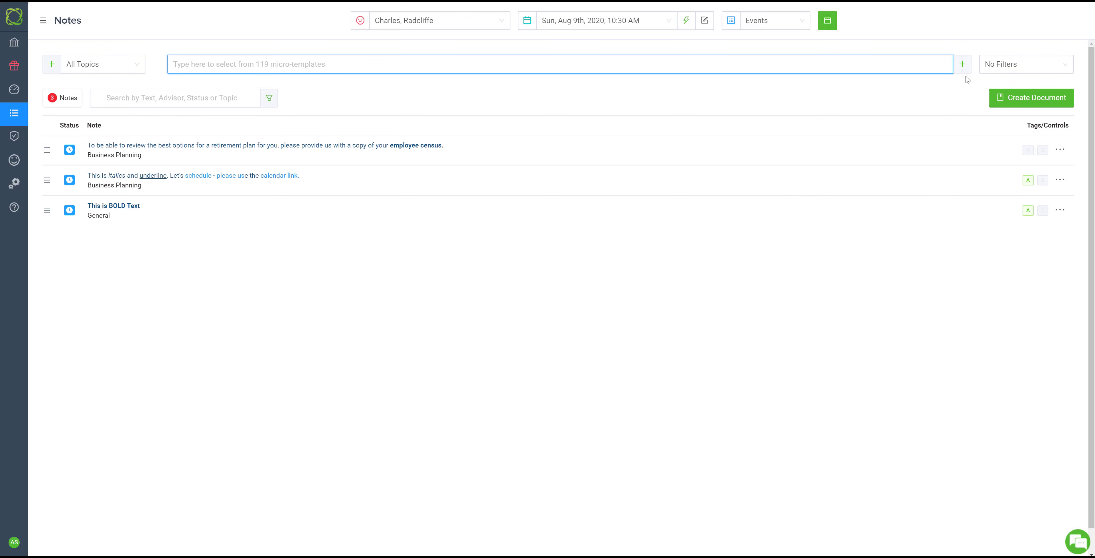
Start a new micro-template with the line "Here is a list of information that we need from you:"
left_click(962, 64)
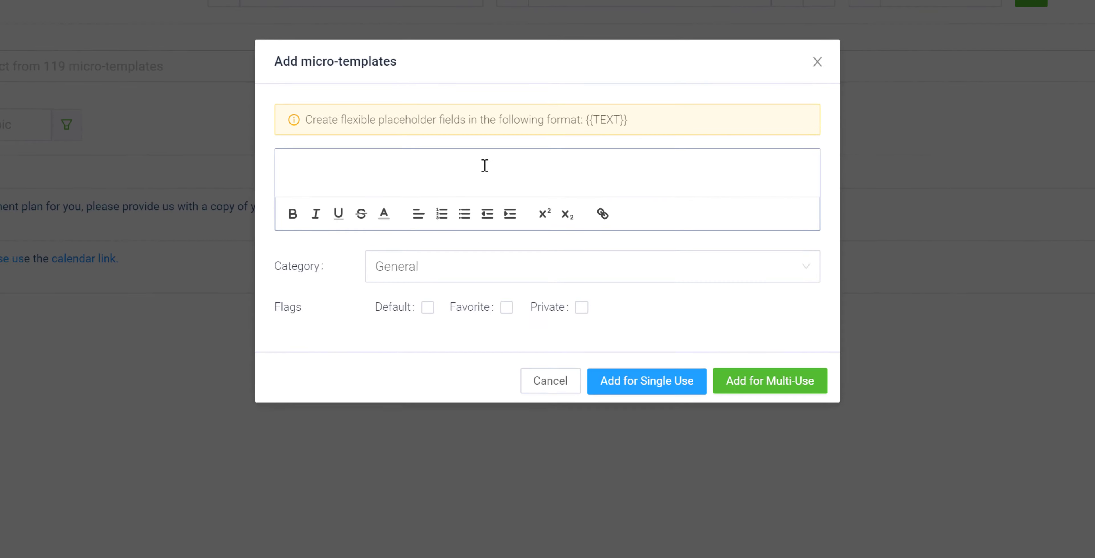
left_click(484, 165)
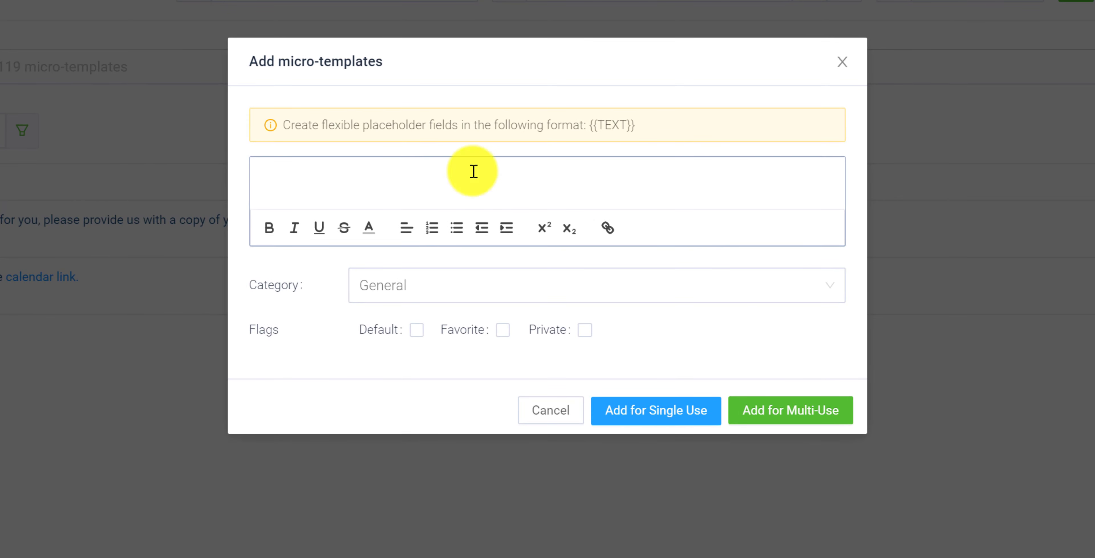
type("Here is a list of informatio")
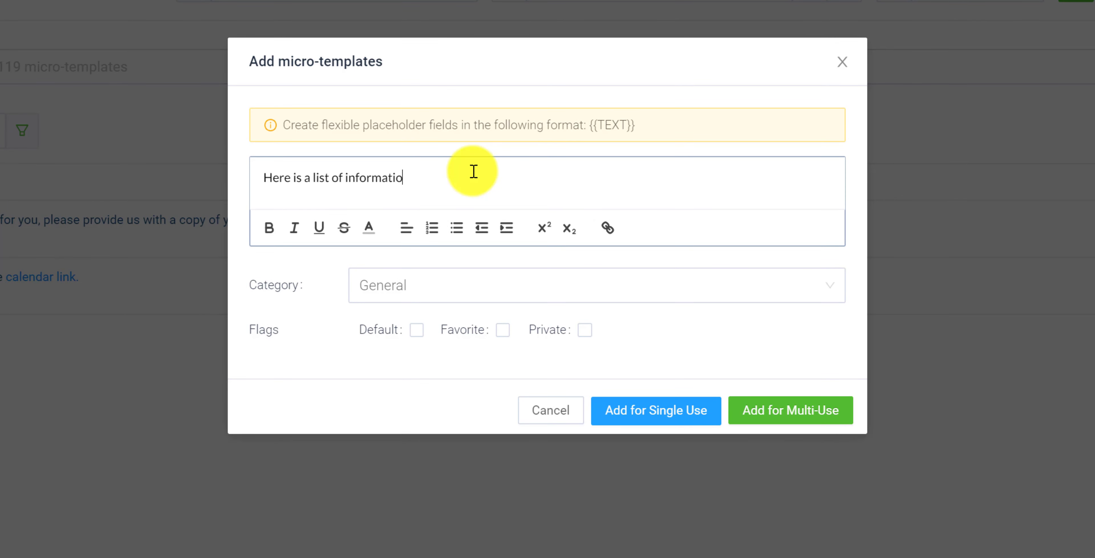
type("n that we need from you")
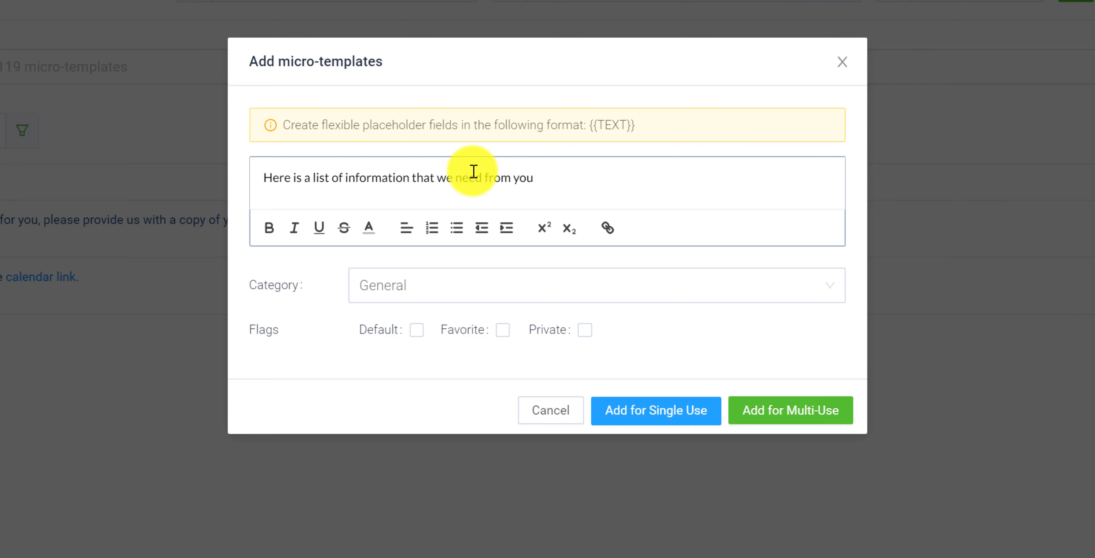
type(":")
key("Return")
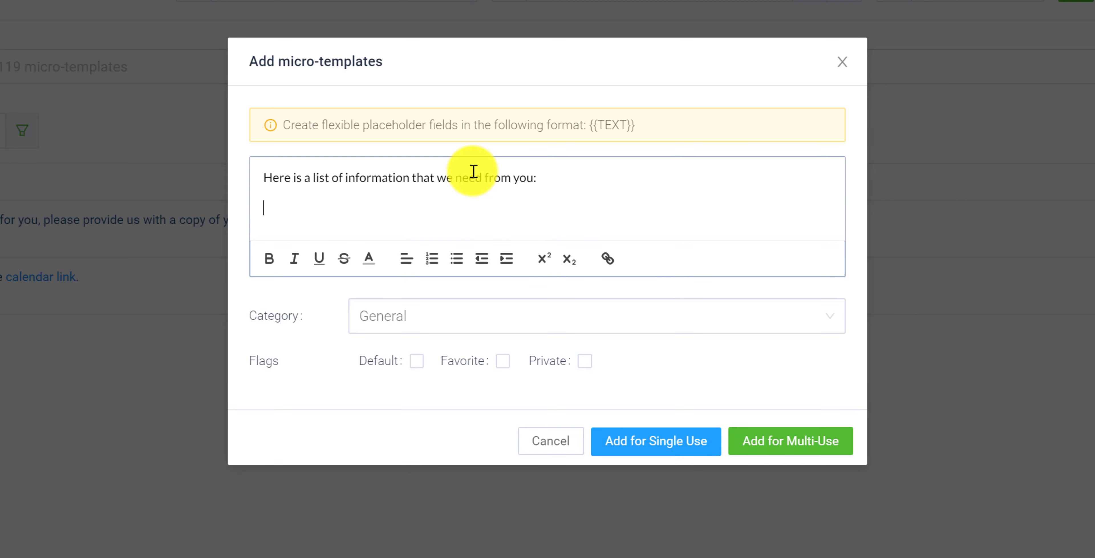
Add a numbered list to the micro-template with the items 401k statements, Pay stubs, Checklist and the placeholder {{statement}}
left_click(433, 259)
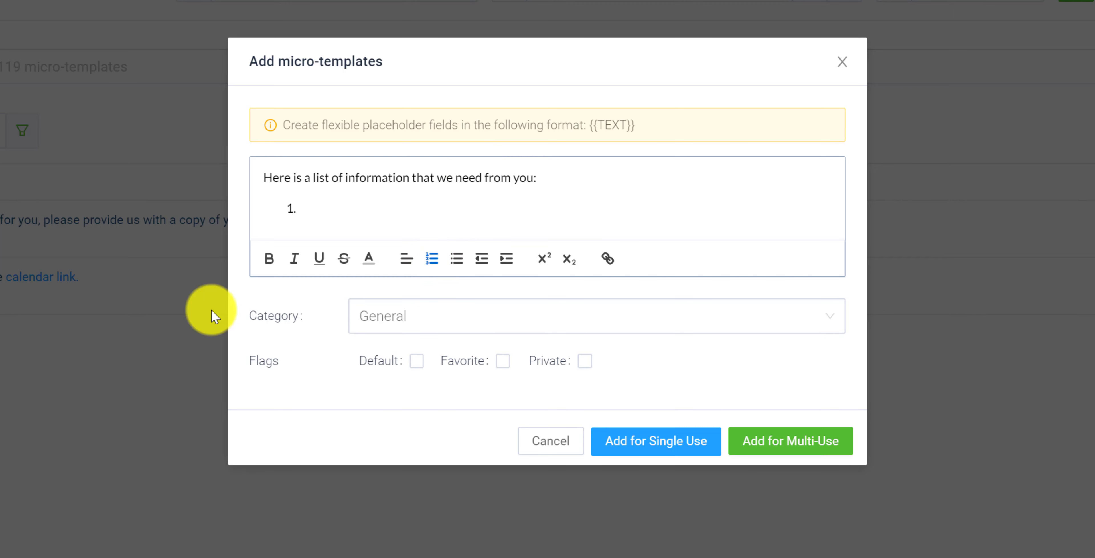
type("401k statements")
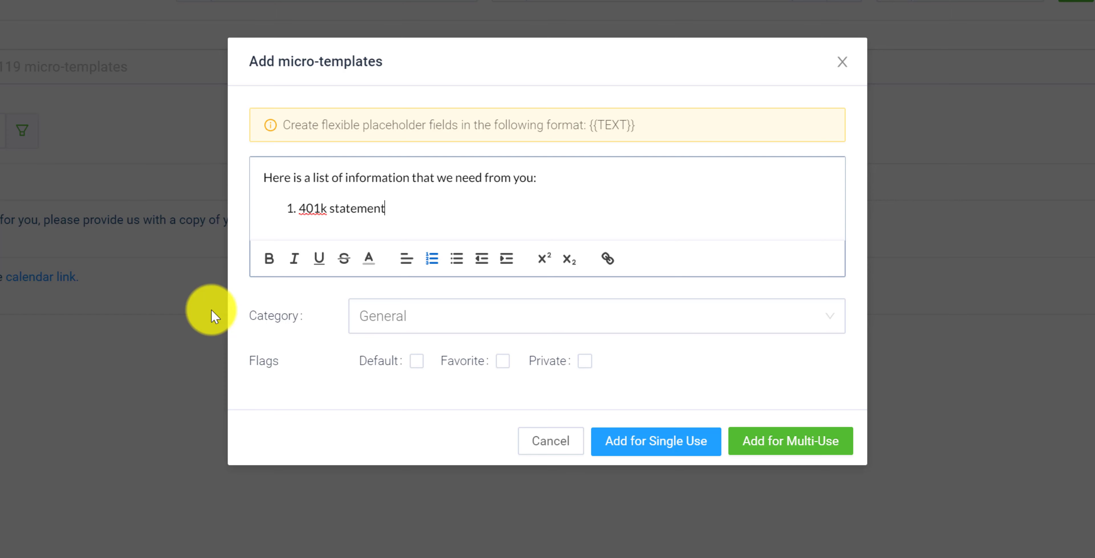
key("Return")
type("Pay")
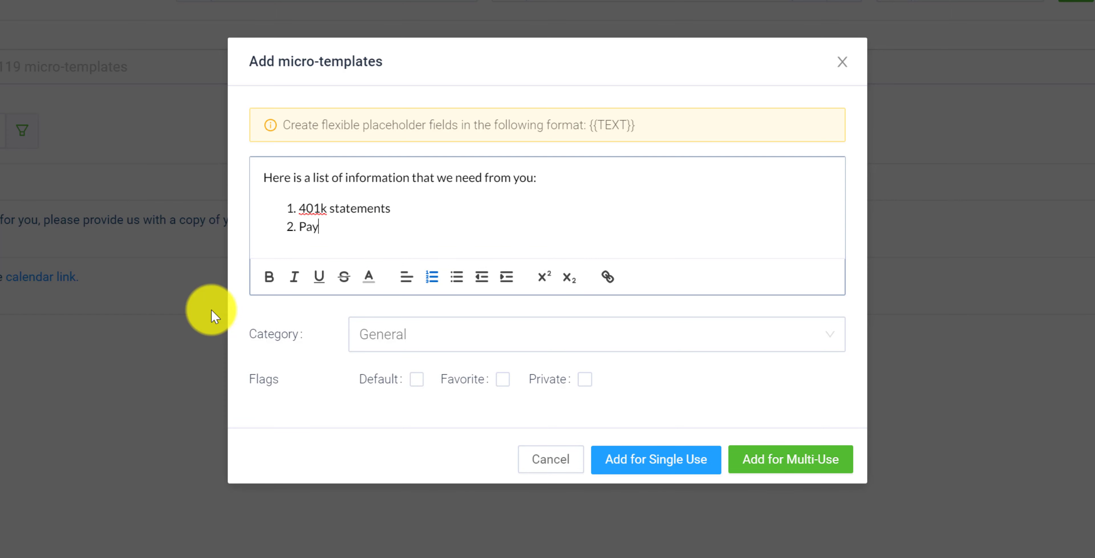
type(" stubs")
key("Return")
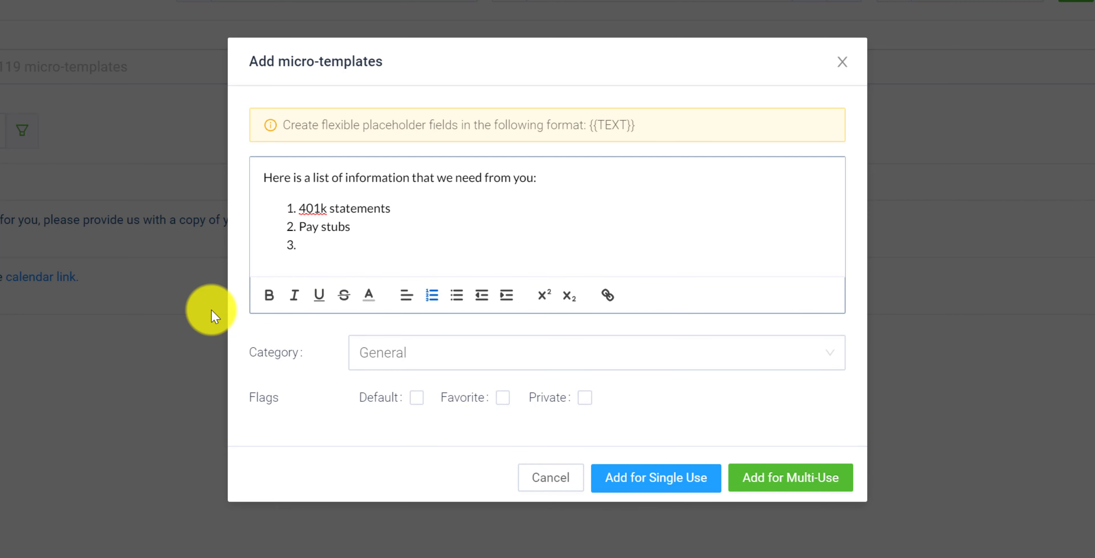
type("Checklist")
key("Return")
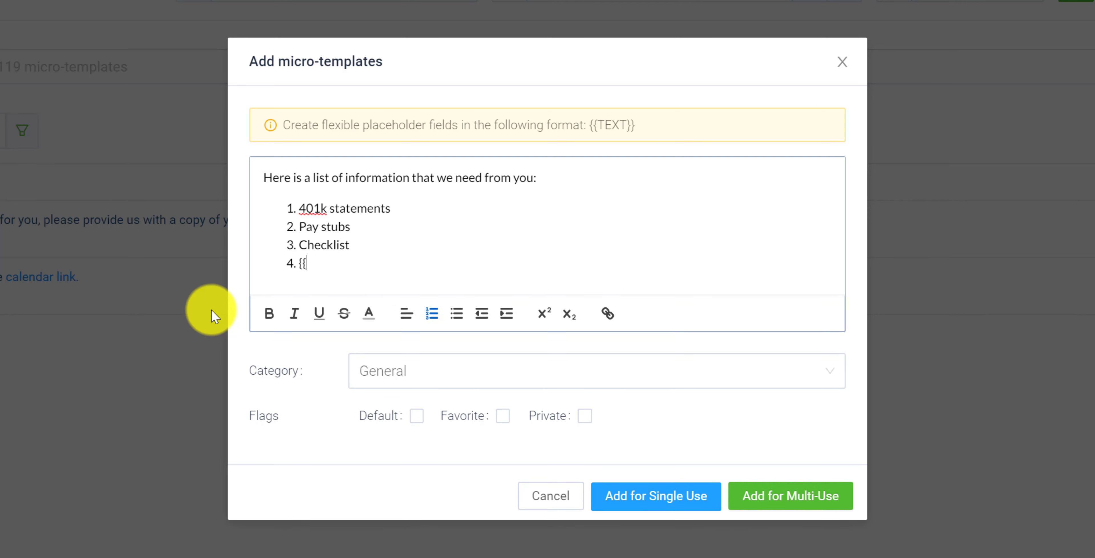
type("statement}}")
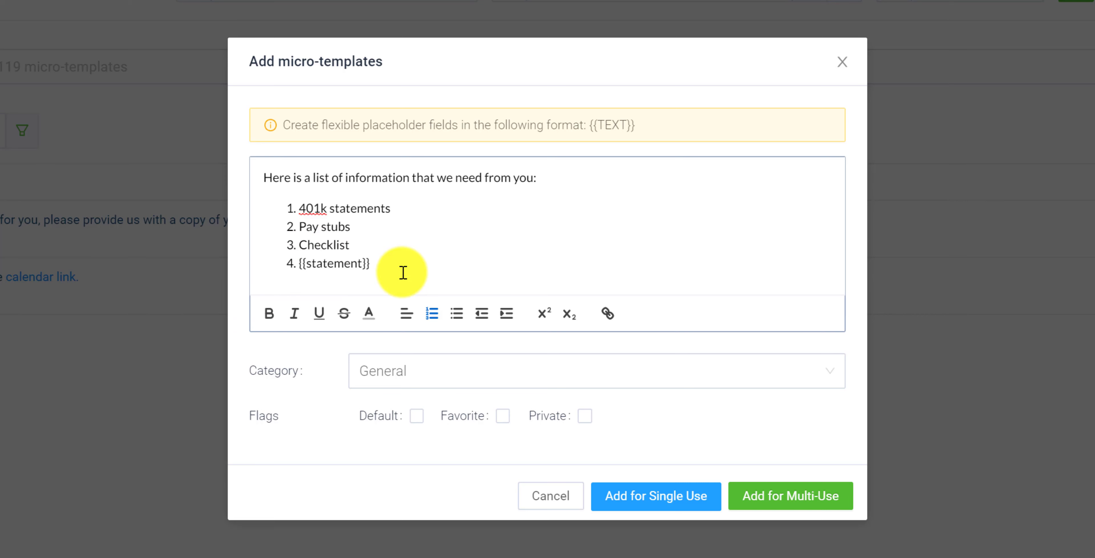
Set the new micro-template's category to Financial Planning and add it for multi-use
left_click(410, 364)
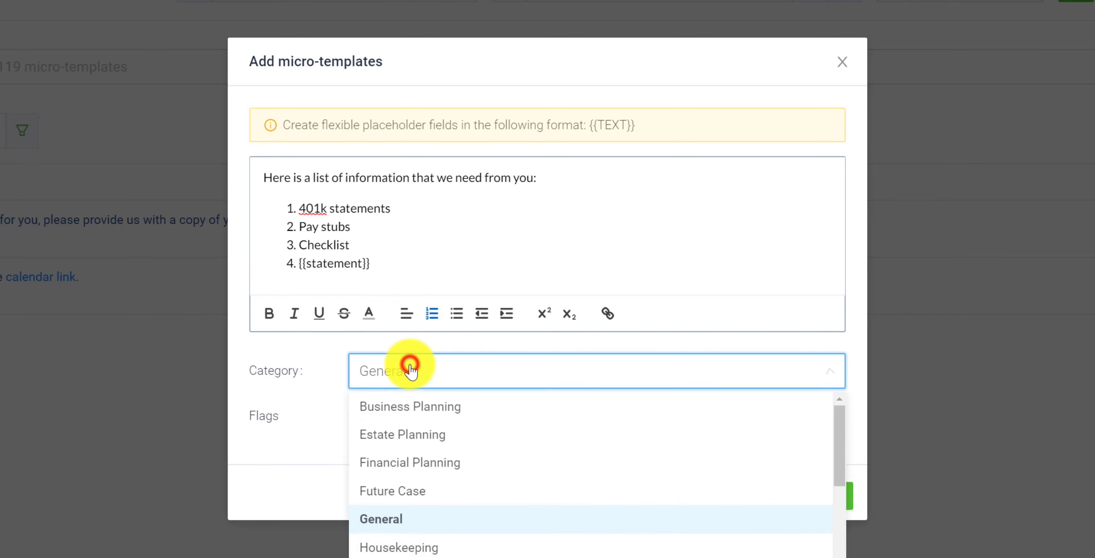
left_click(446, 463)
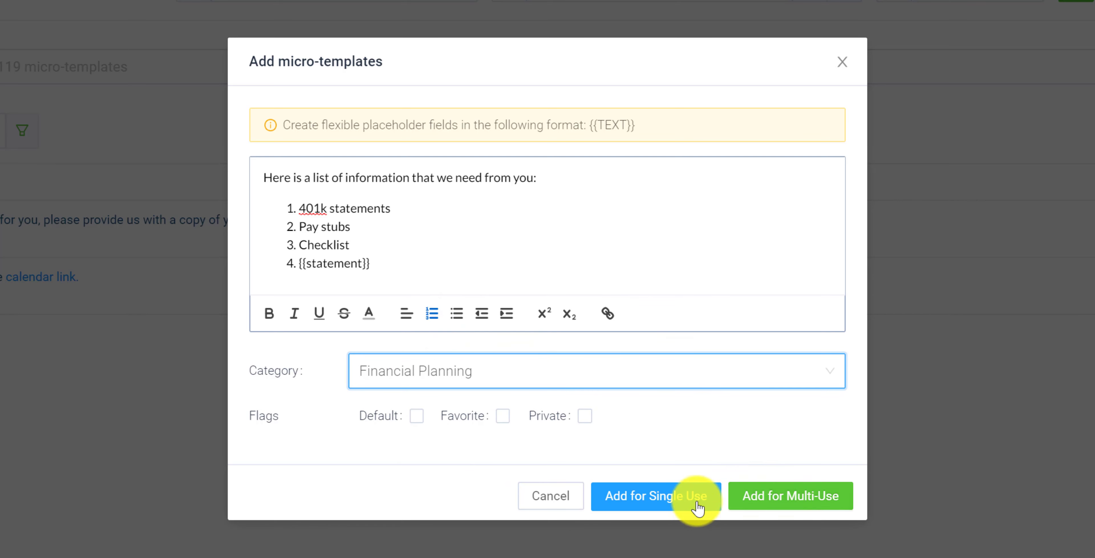
left_click(759, 505)
Fill the statement placeholder with "ABC Firm Statement" and add the note
left_click(335, 318)
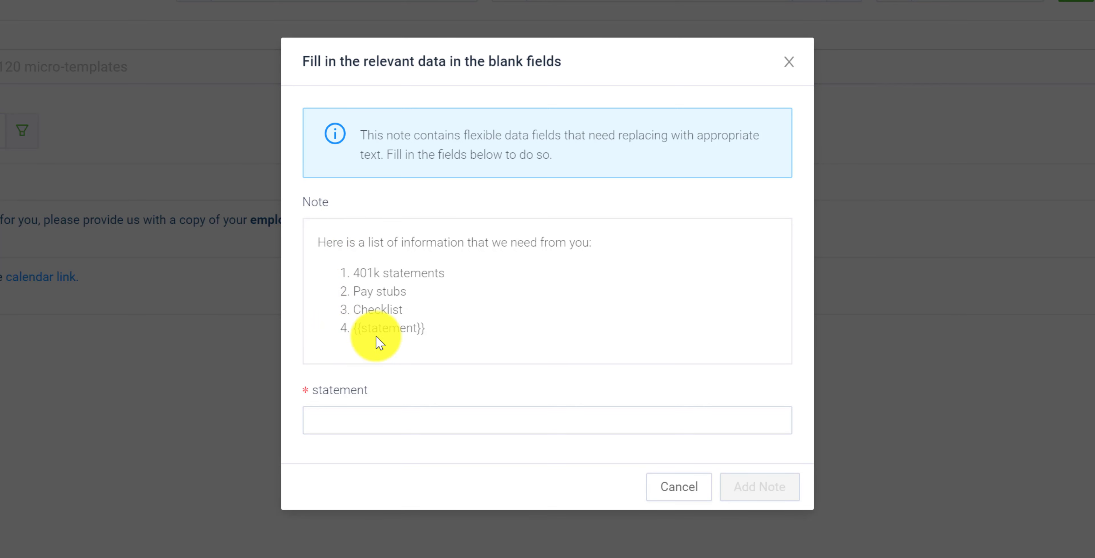
left_click(340, 419)
left_click(339, 418)
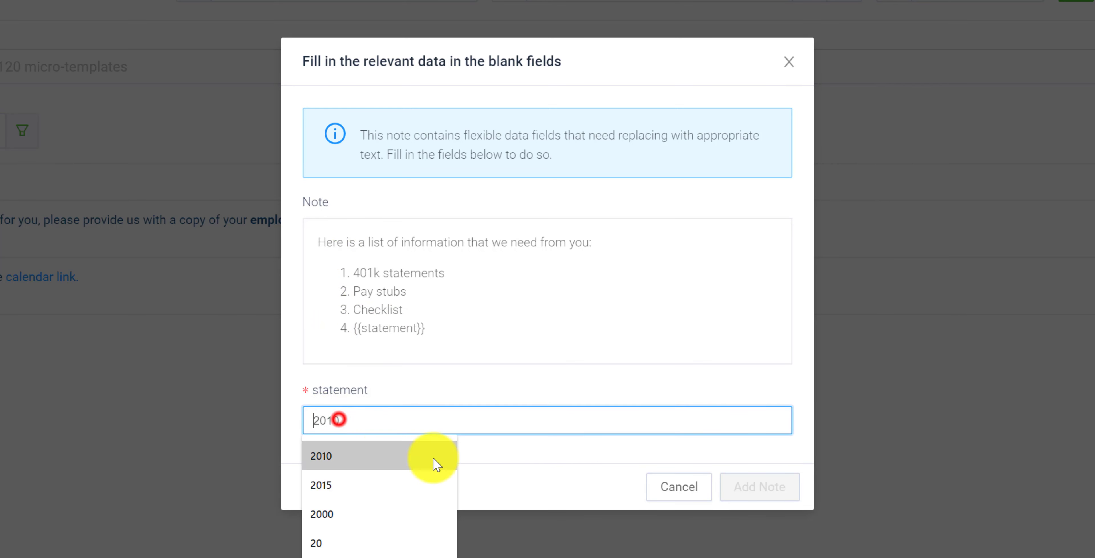
type("ABC Firm")
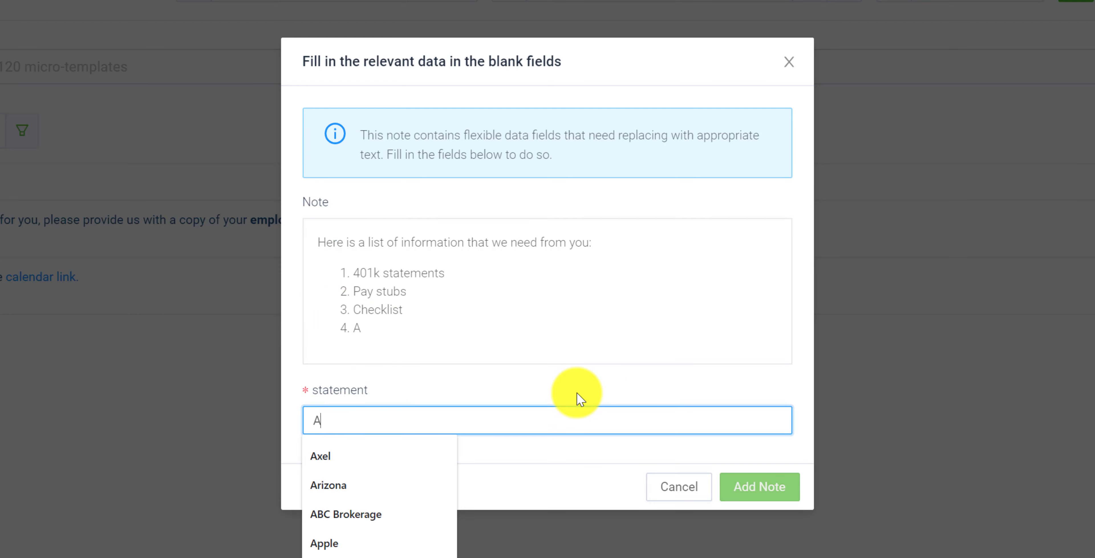
type(" Statement")
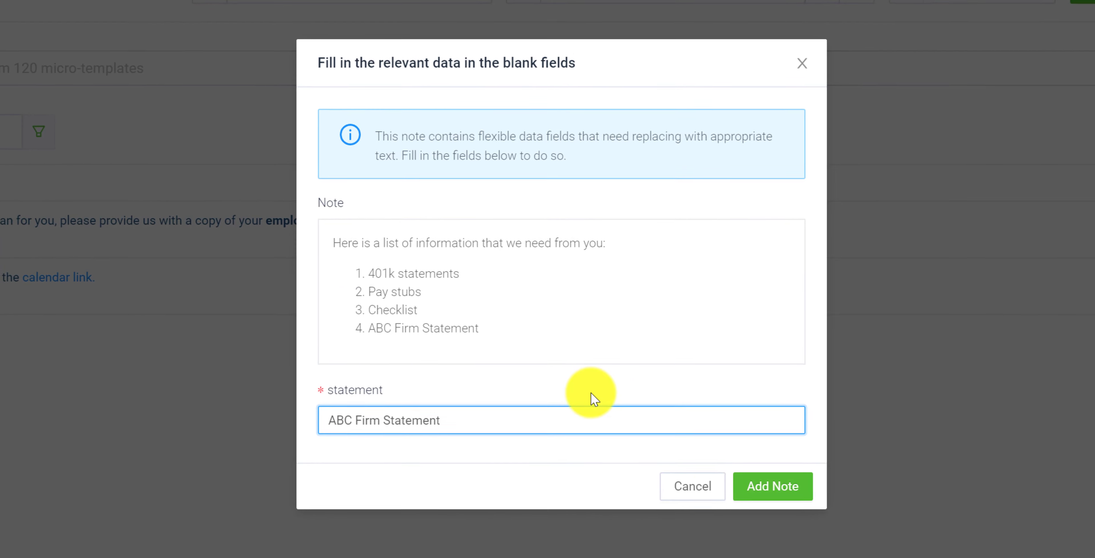
left_click(754, 487)
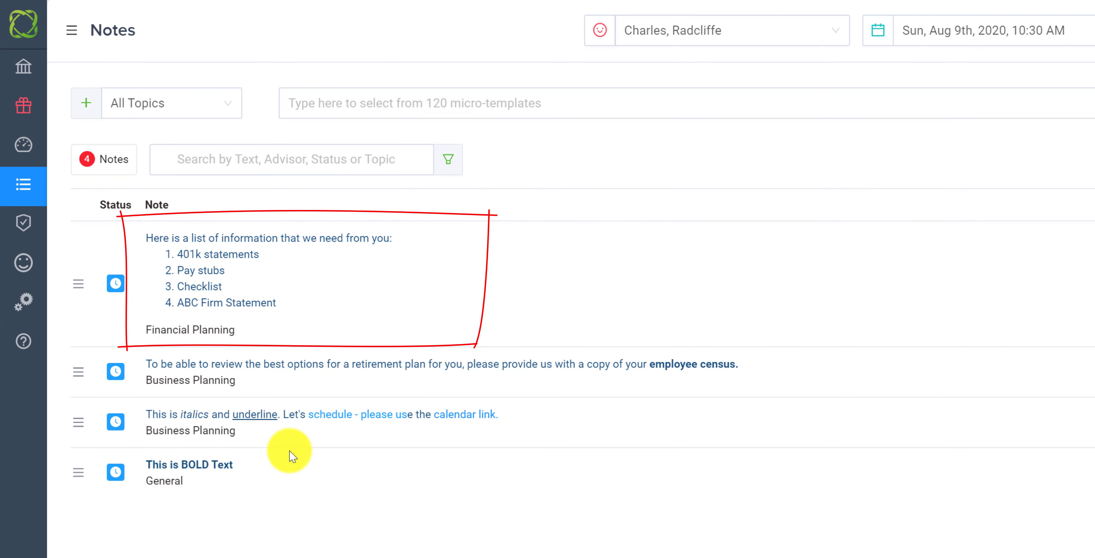
Add "Trust Document" as the fifth list item in the Financial Planning note and save the note
left_click(283, 305)
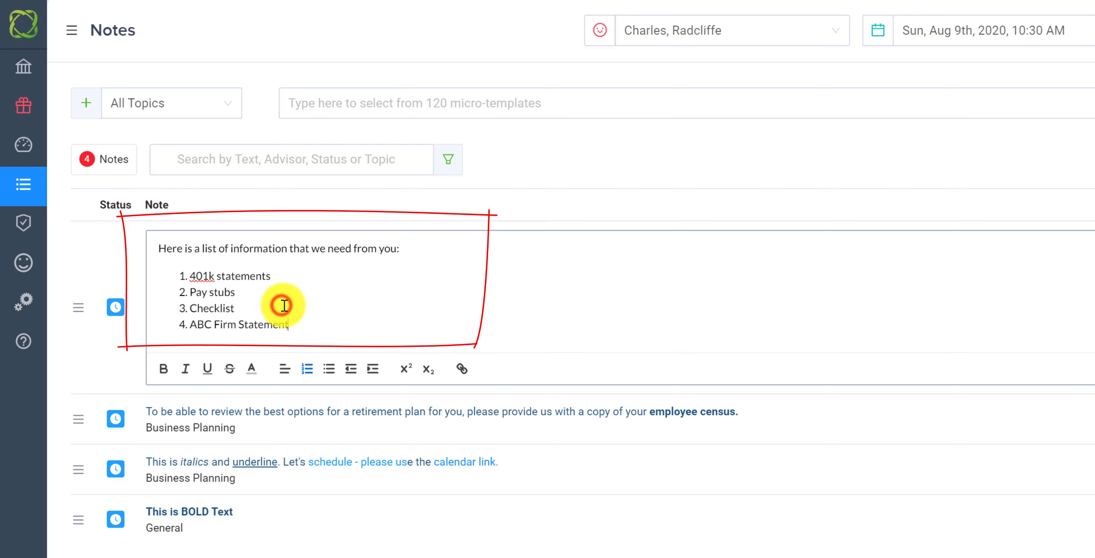
key("Return")
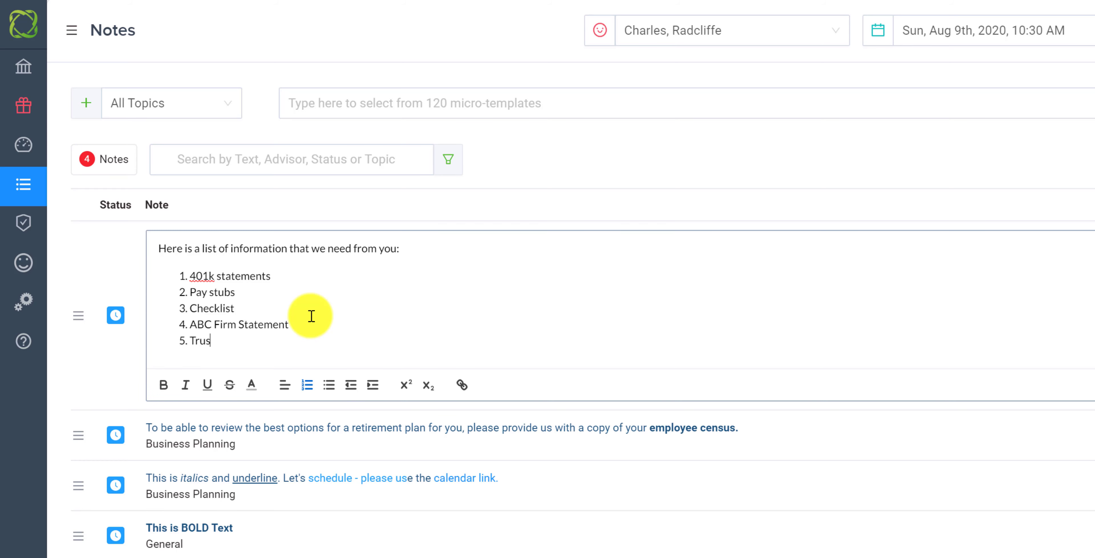
type("Trust Docu")
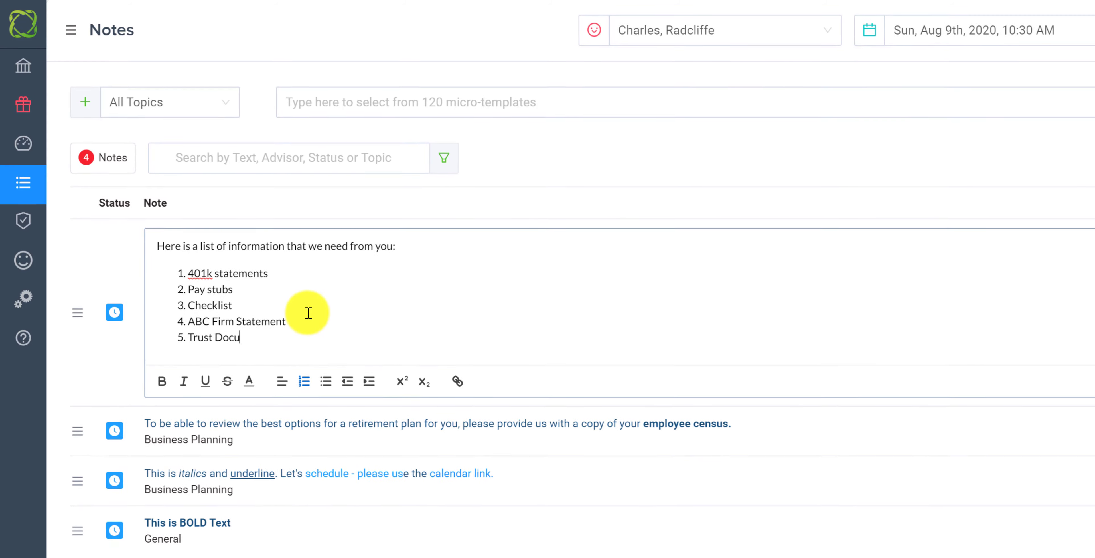
type("ment")
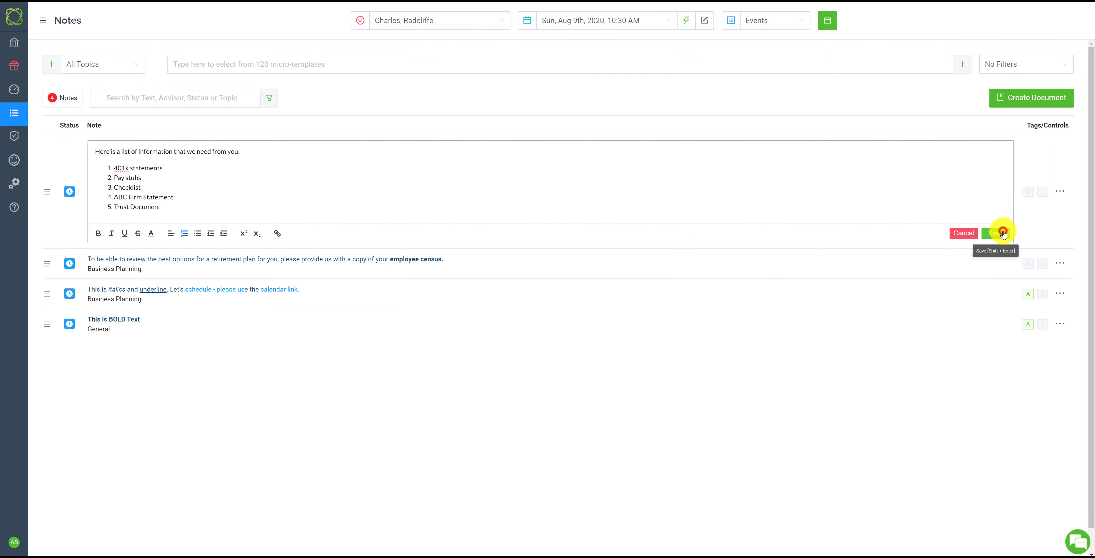
left_click(1002, 233)
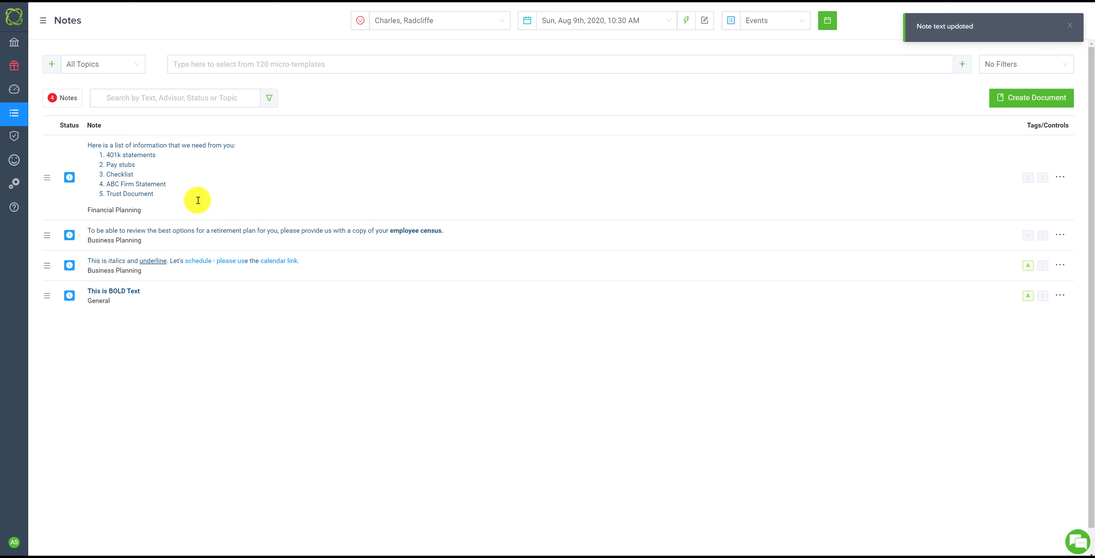
Add a note from the "Here is a list of information that we need from you" micro-template, filling its statement placeholder with "Fidelity Statement"
left_click(241, 68)
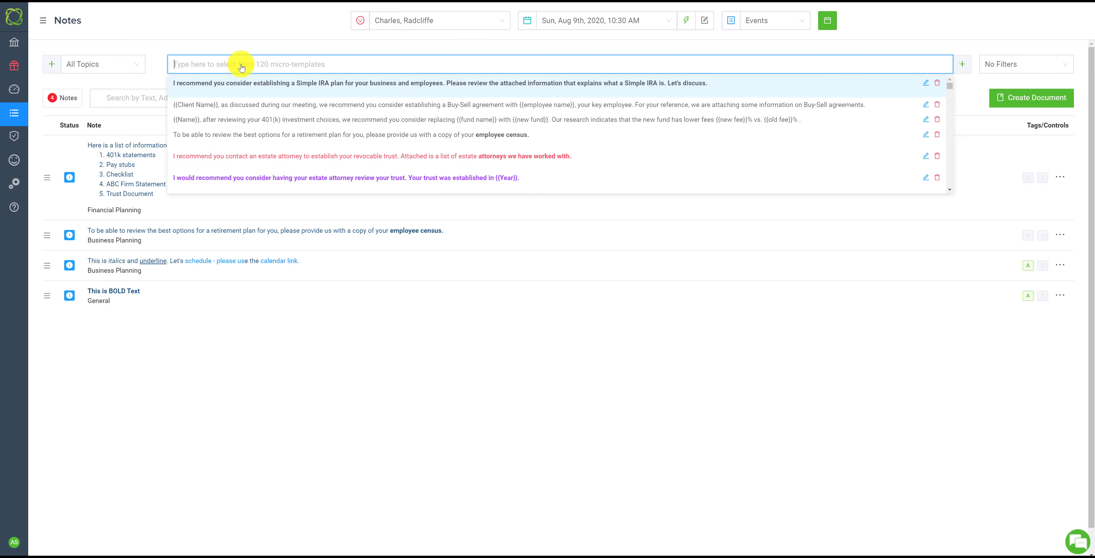
type("here")
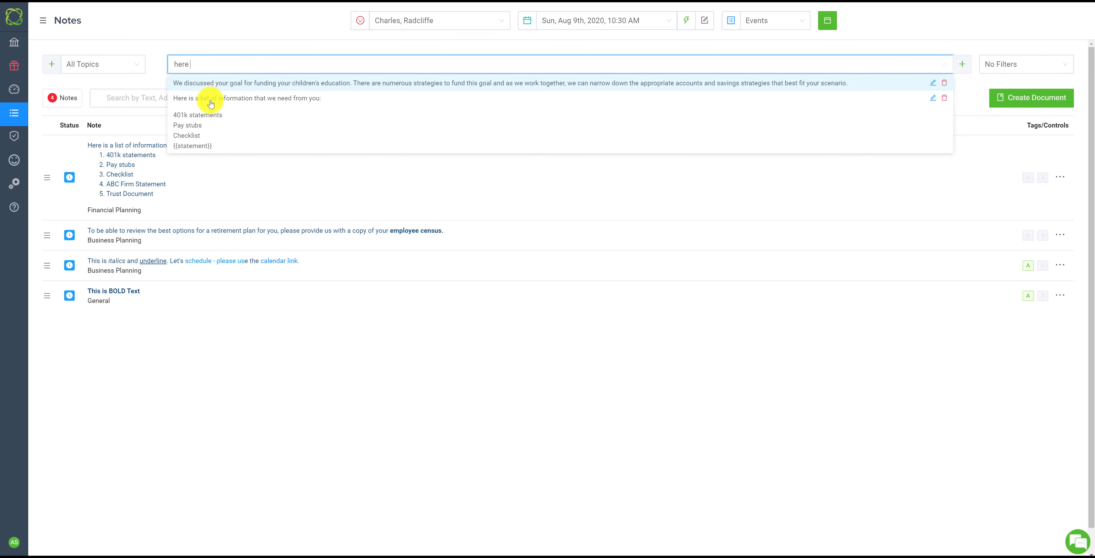
left_click(224, 122)
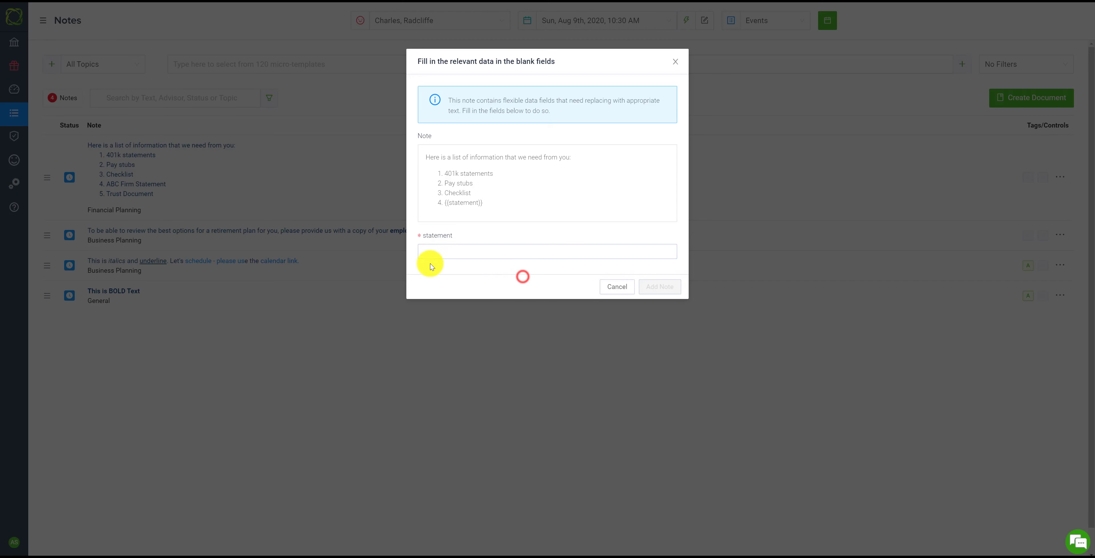
left_click(444, 252)
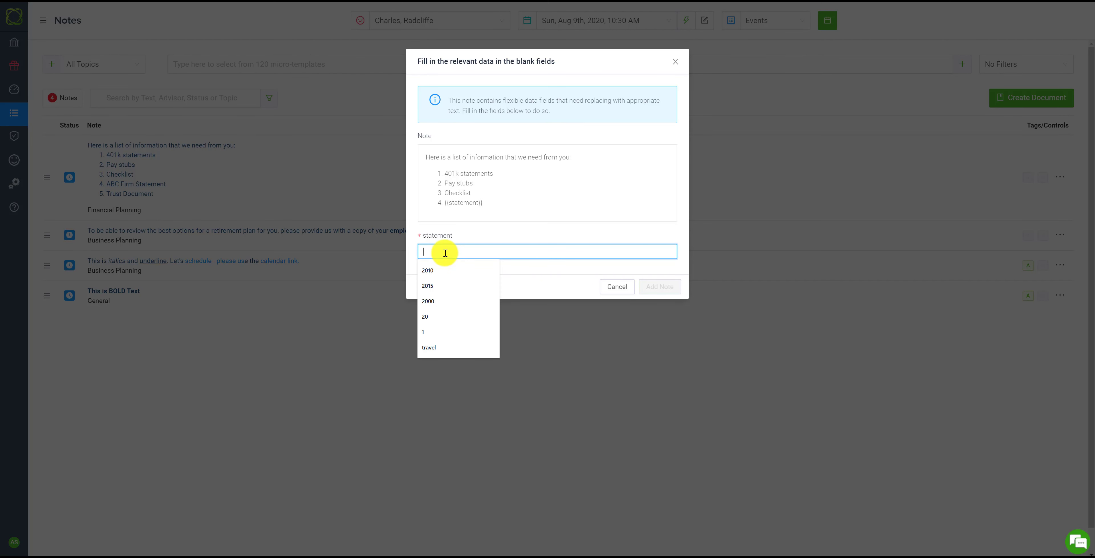
type("Fidelity")
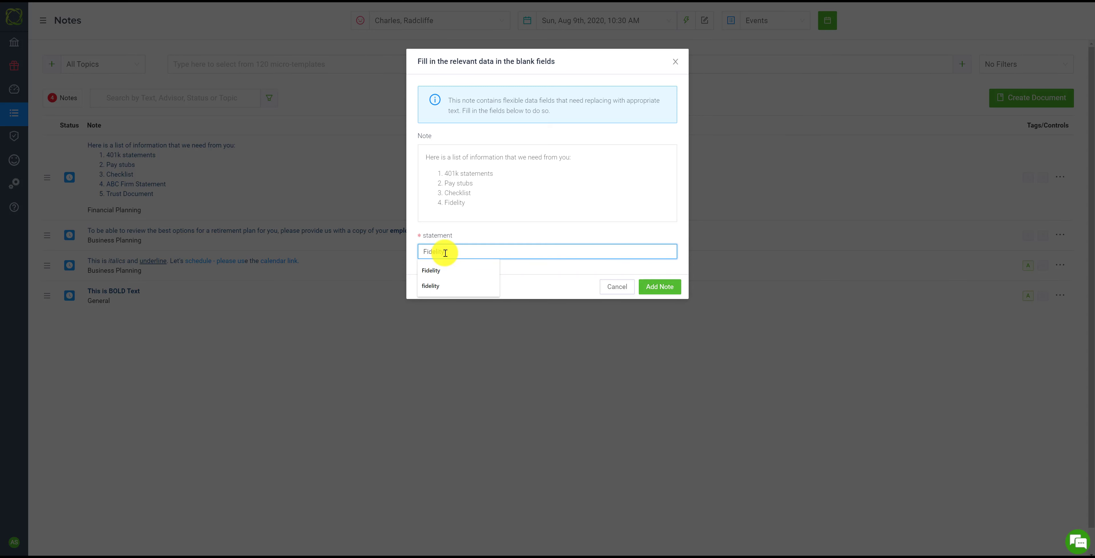
type(" Statement")
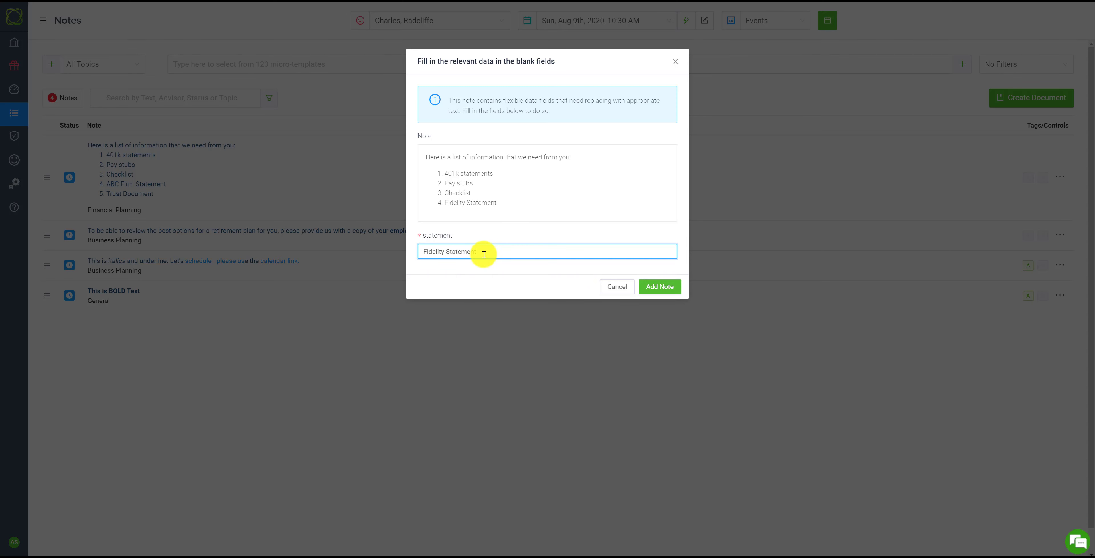
left_click(665, 287)
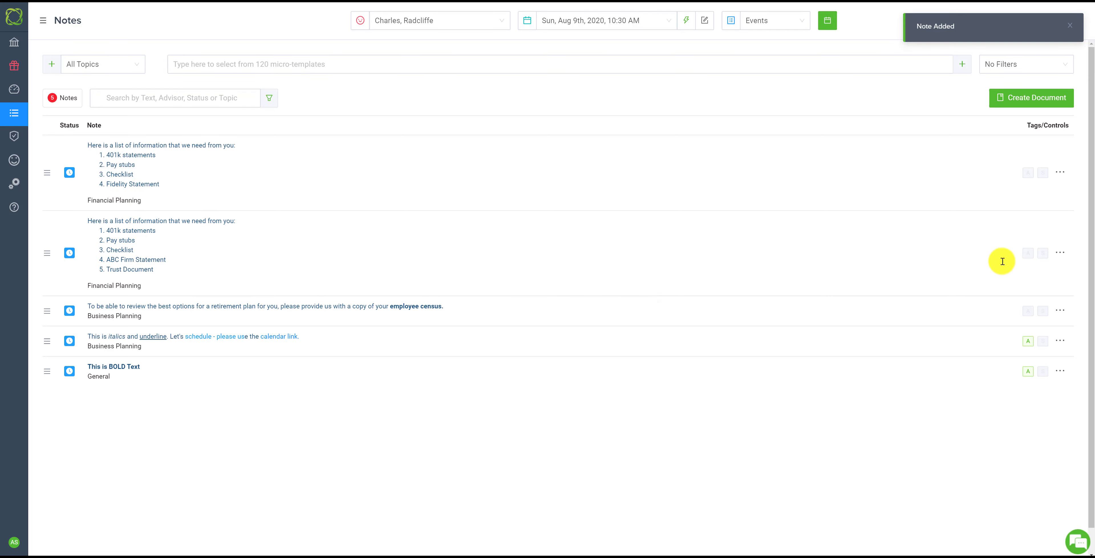
Tag the employee census note and both Financial Planning notes as Agenda items
left_click(1027, 311)
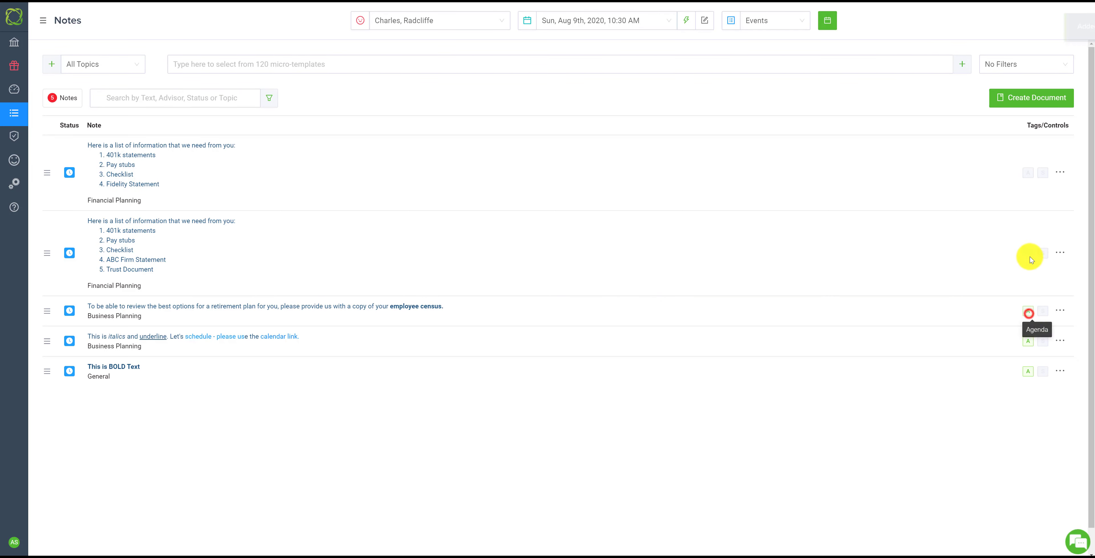
left_click(1028, 252)
left_click(1027, 172)
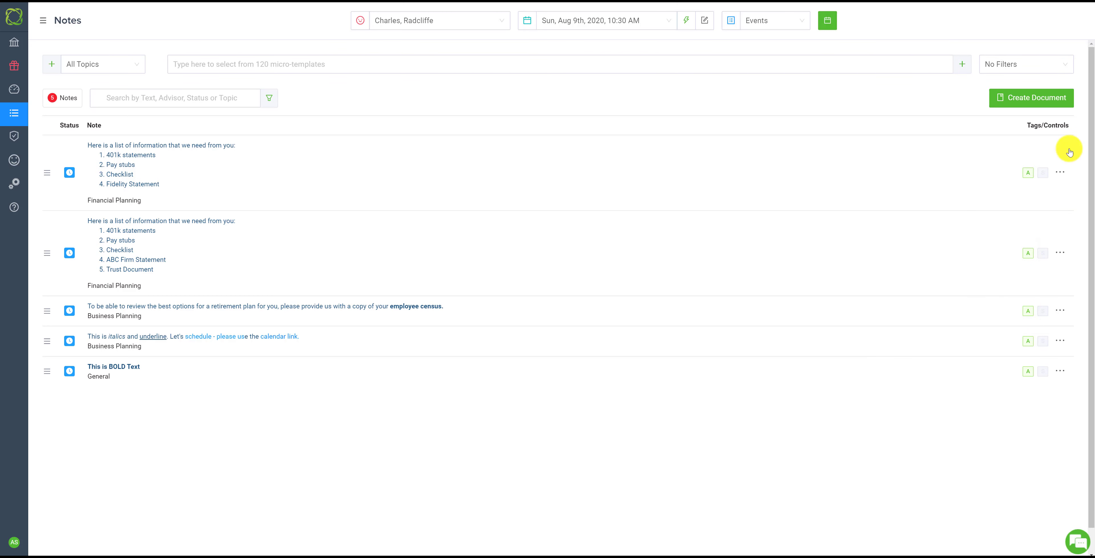
Generate an Agenda document with the Email agenda template, the client's informal first-name salutation and the advisor, and close its preview
left_click(1032, 98)
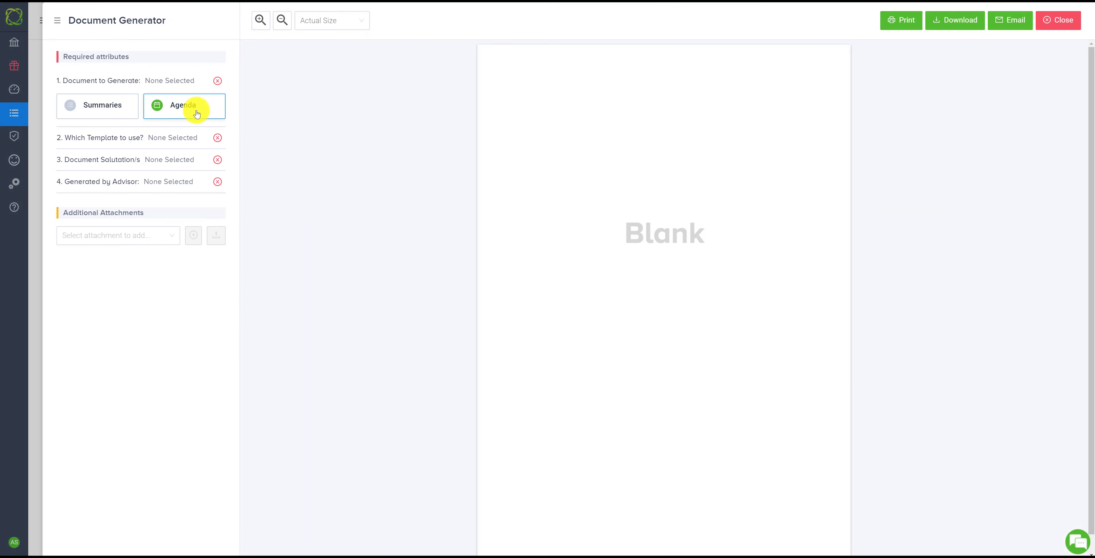
left_click(197, 112)
left_click(168, 124)
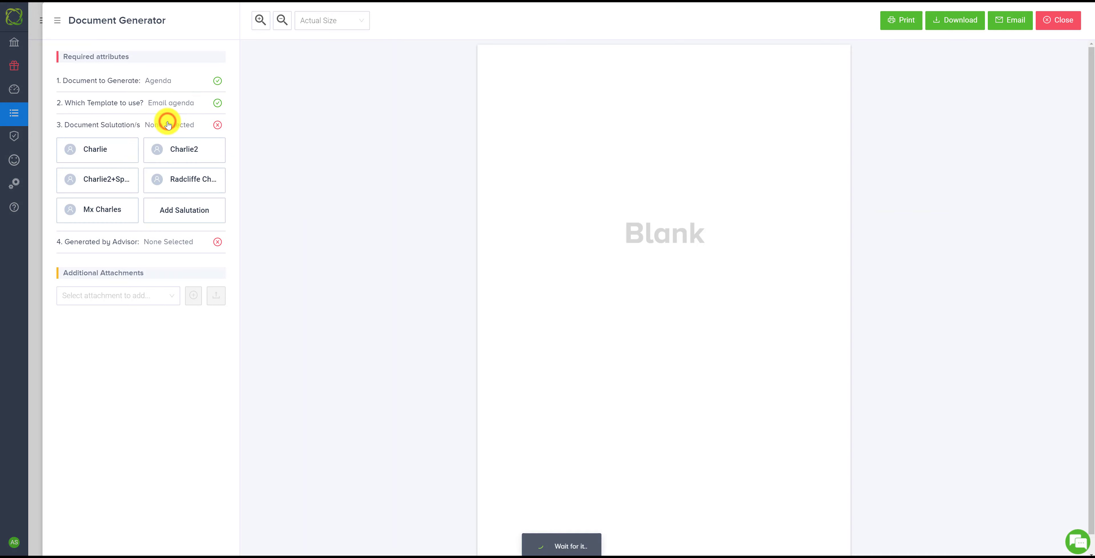
left_click(113, 144)
left_click(109, 177)
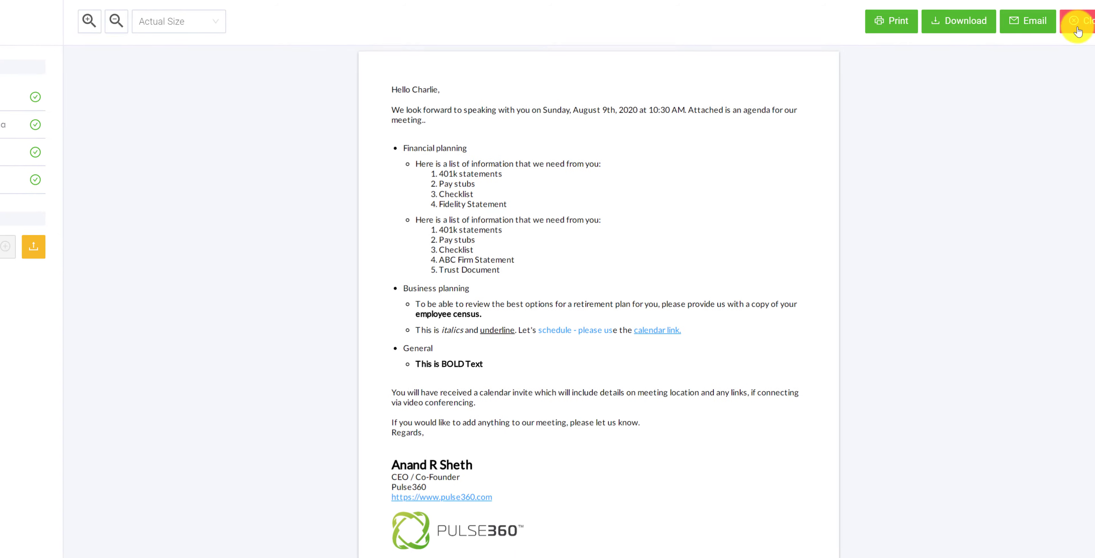
left_click(1077, 24)
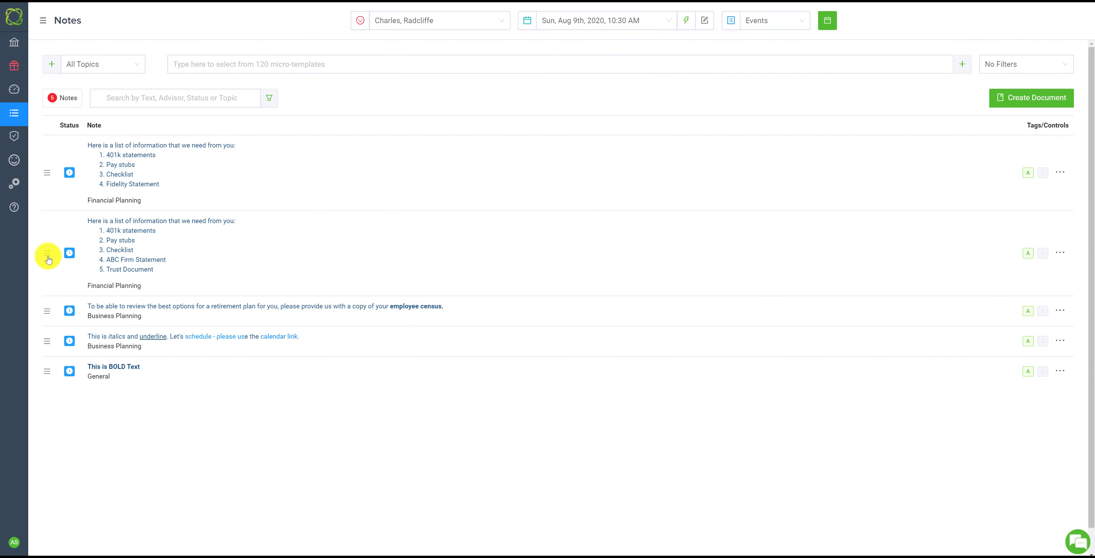
Move the ABC Firm Statement note above the Fidelity Statement note and regenerate the Email agenda to check the order, closing the preview
left_click_drag(47, 255, 49, 166)
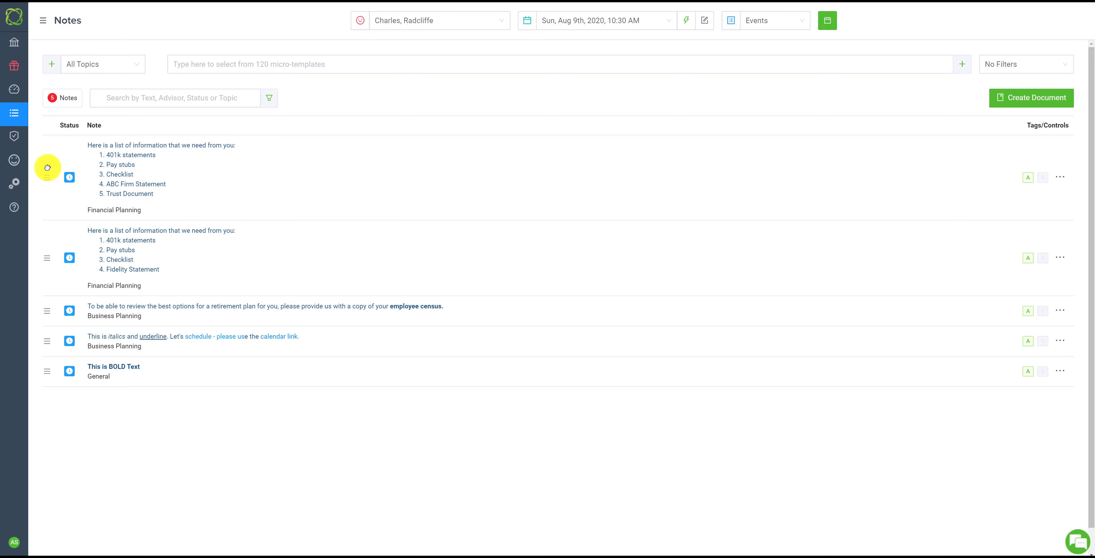
left_click(1017, 98)
left_click(158, 102)
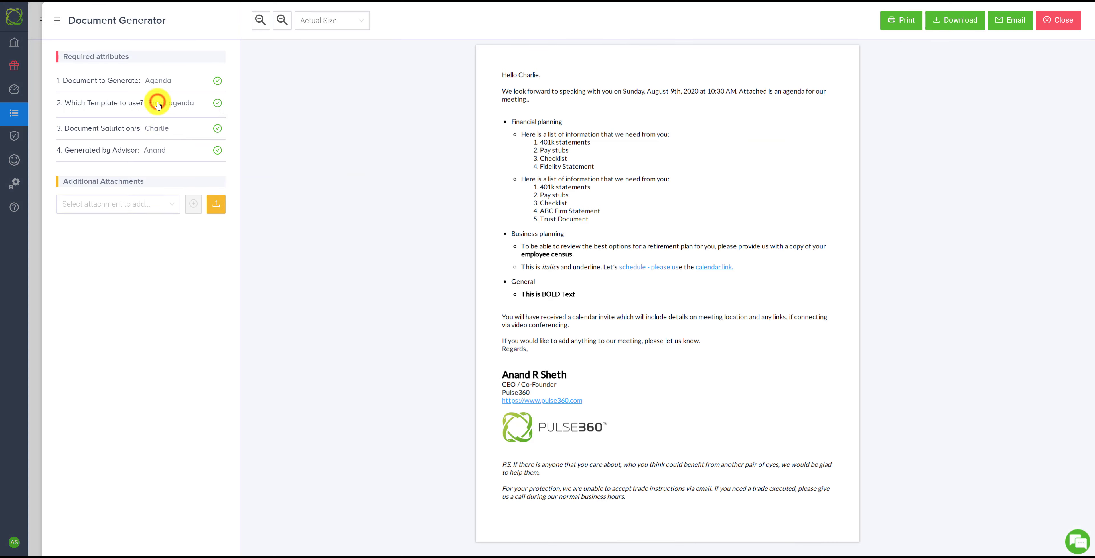
left_click(142, 129)
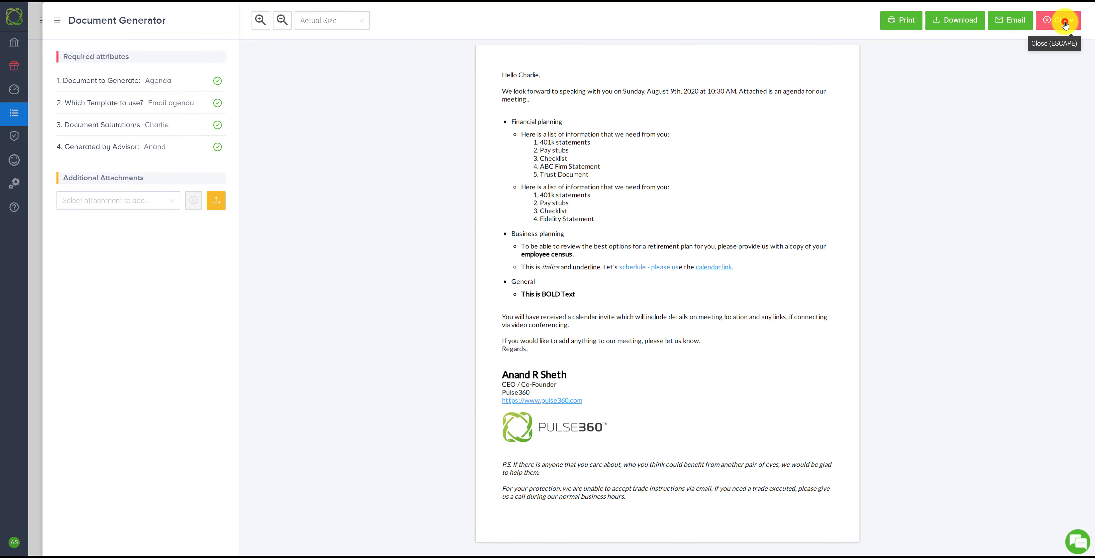
left_click(1064, 25)
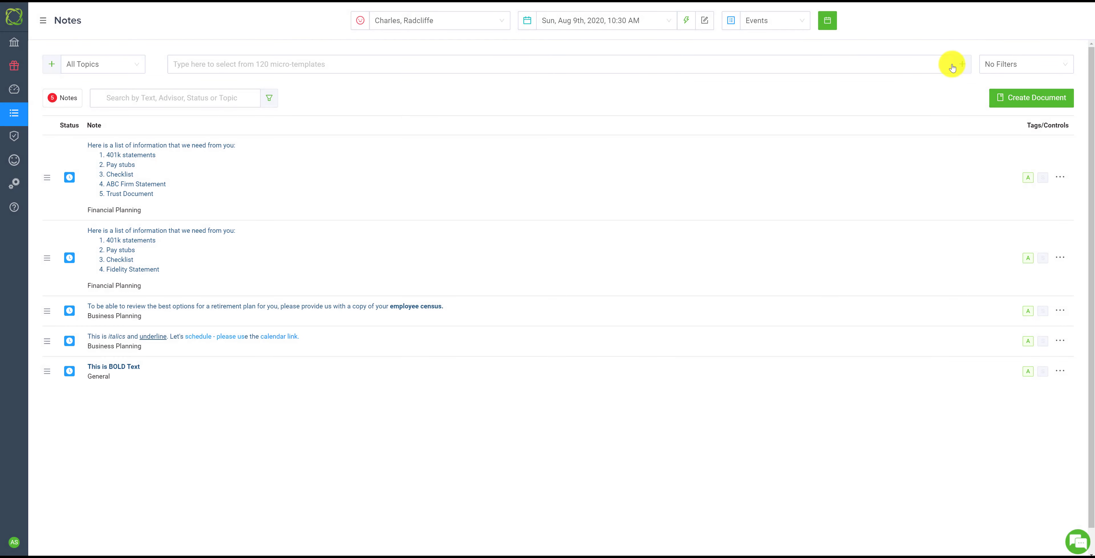